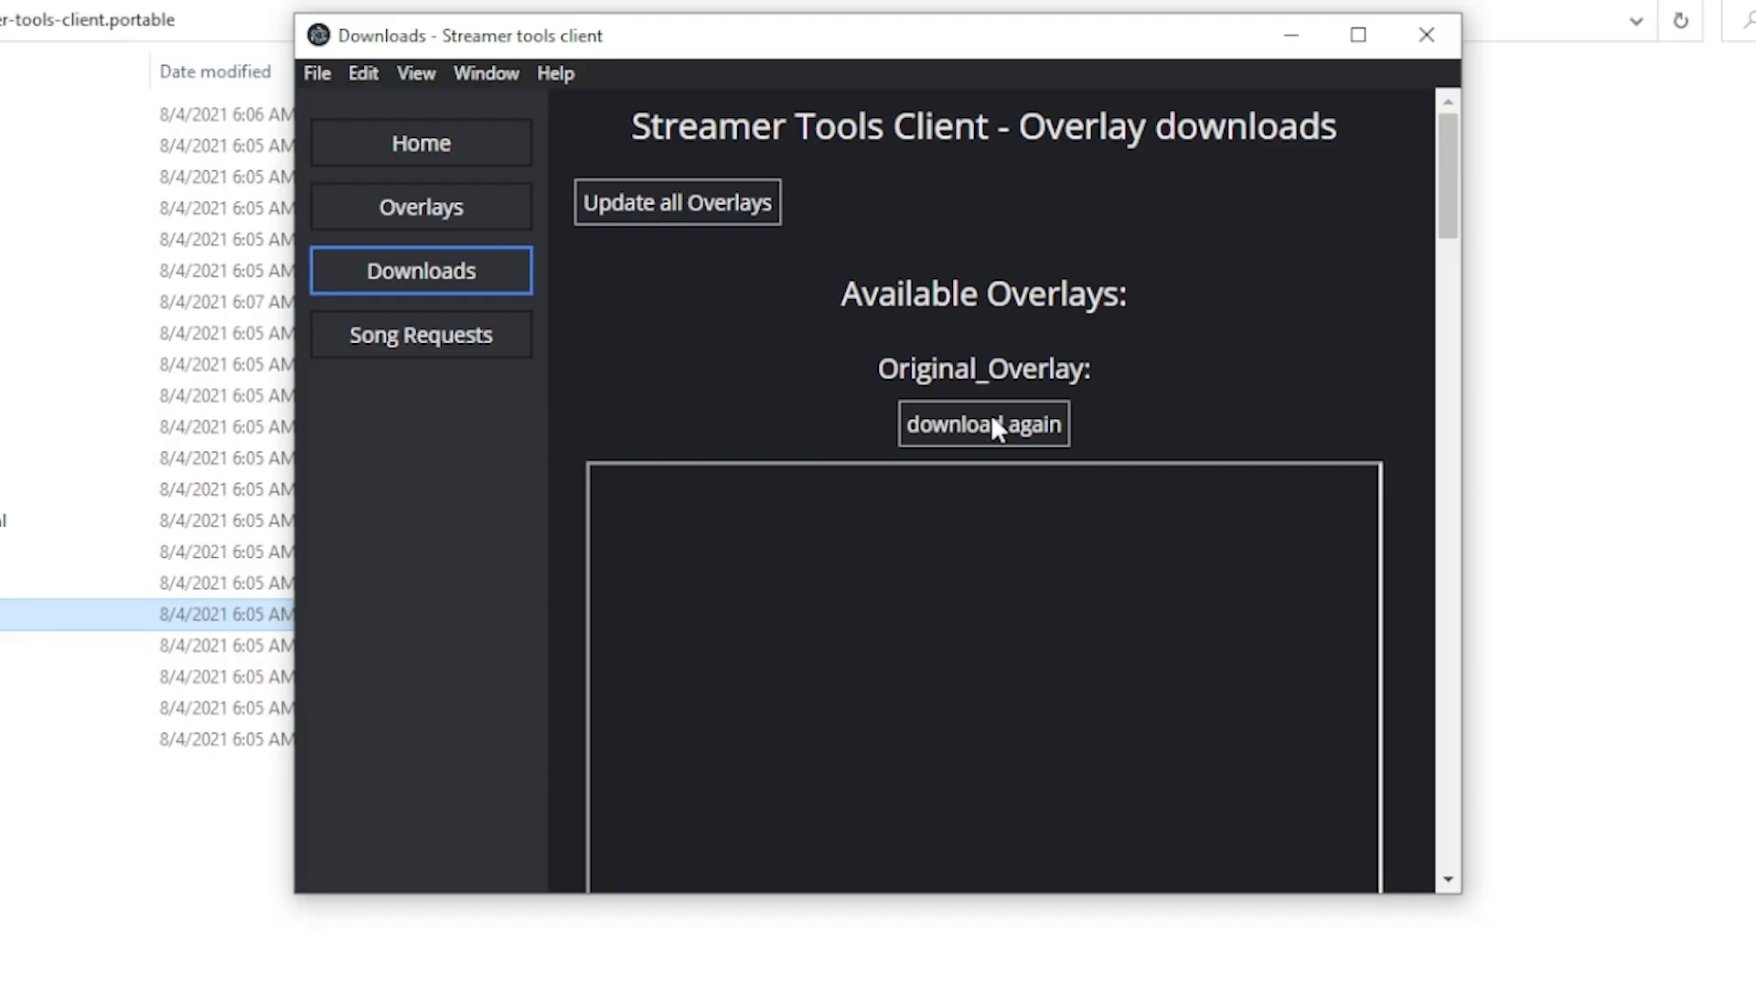
Play FitBeat on Expert+ with the song-info overlay, then begin entering github.com/EnderdracheLP/streamer-tools.
scroll(991, 415, "down", 8)
left_click(992, 440)
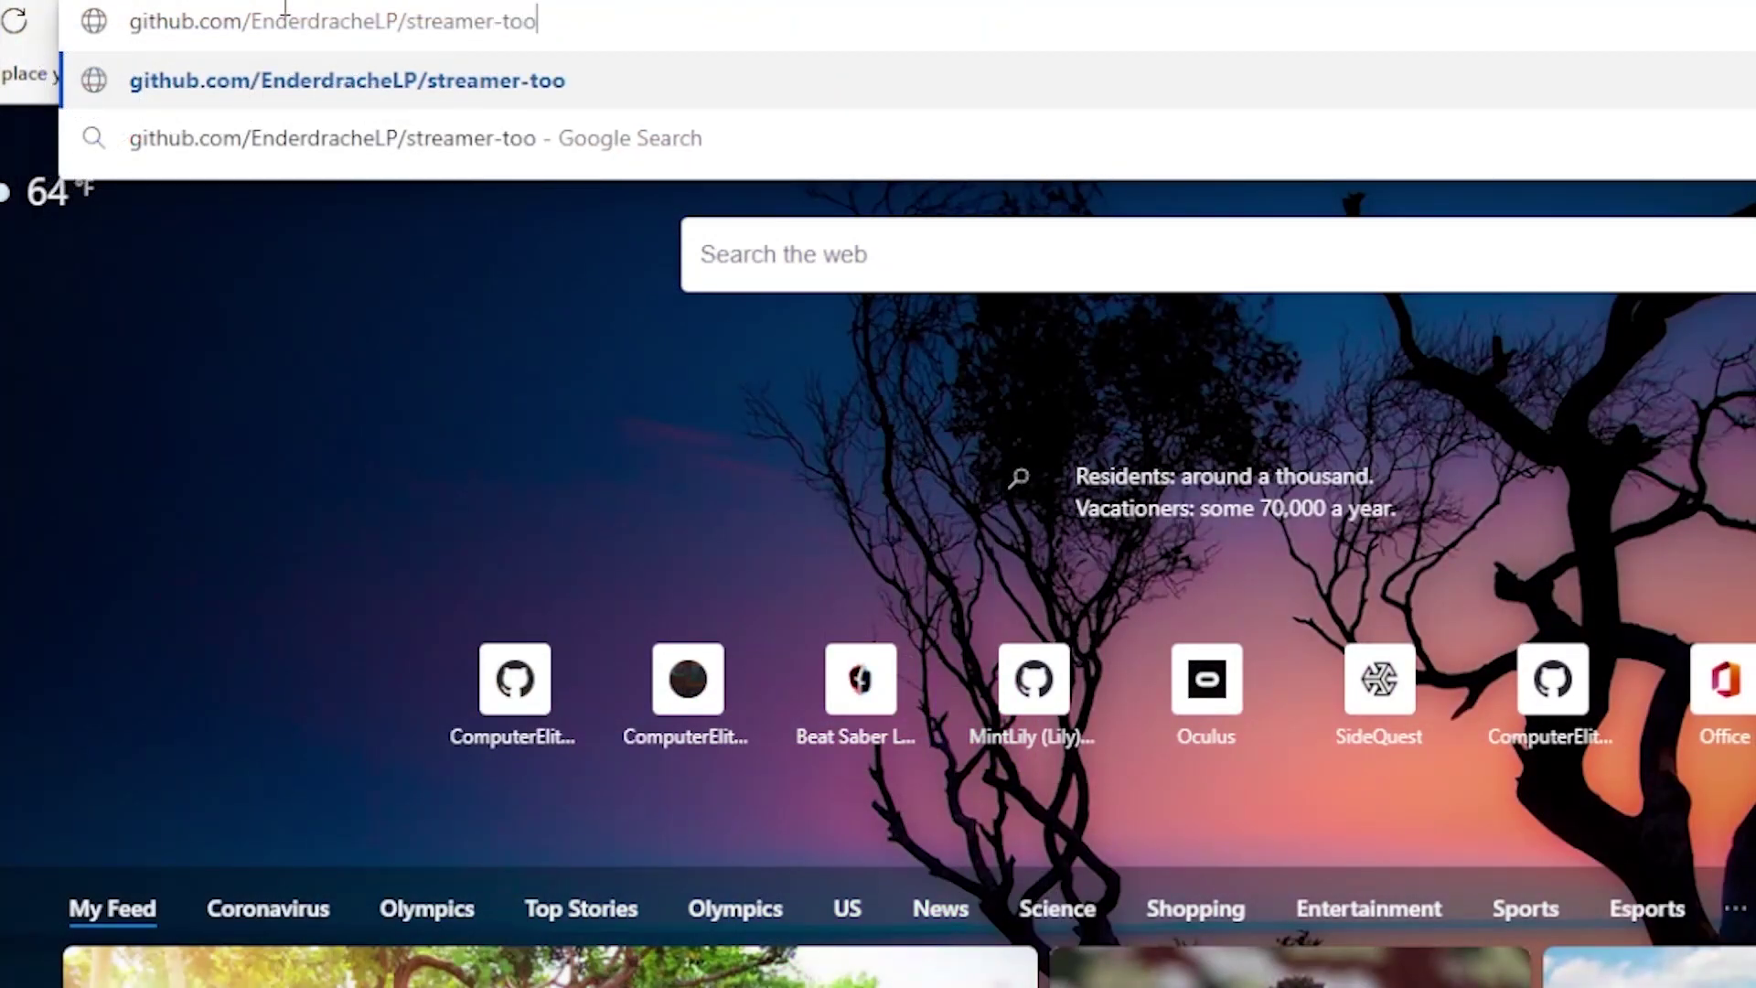
Load the streamer-tools repository and expand the 0.1.0 release assets to get streamer-tools.qmod.
type("ls")
key("Return")
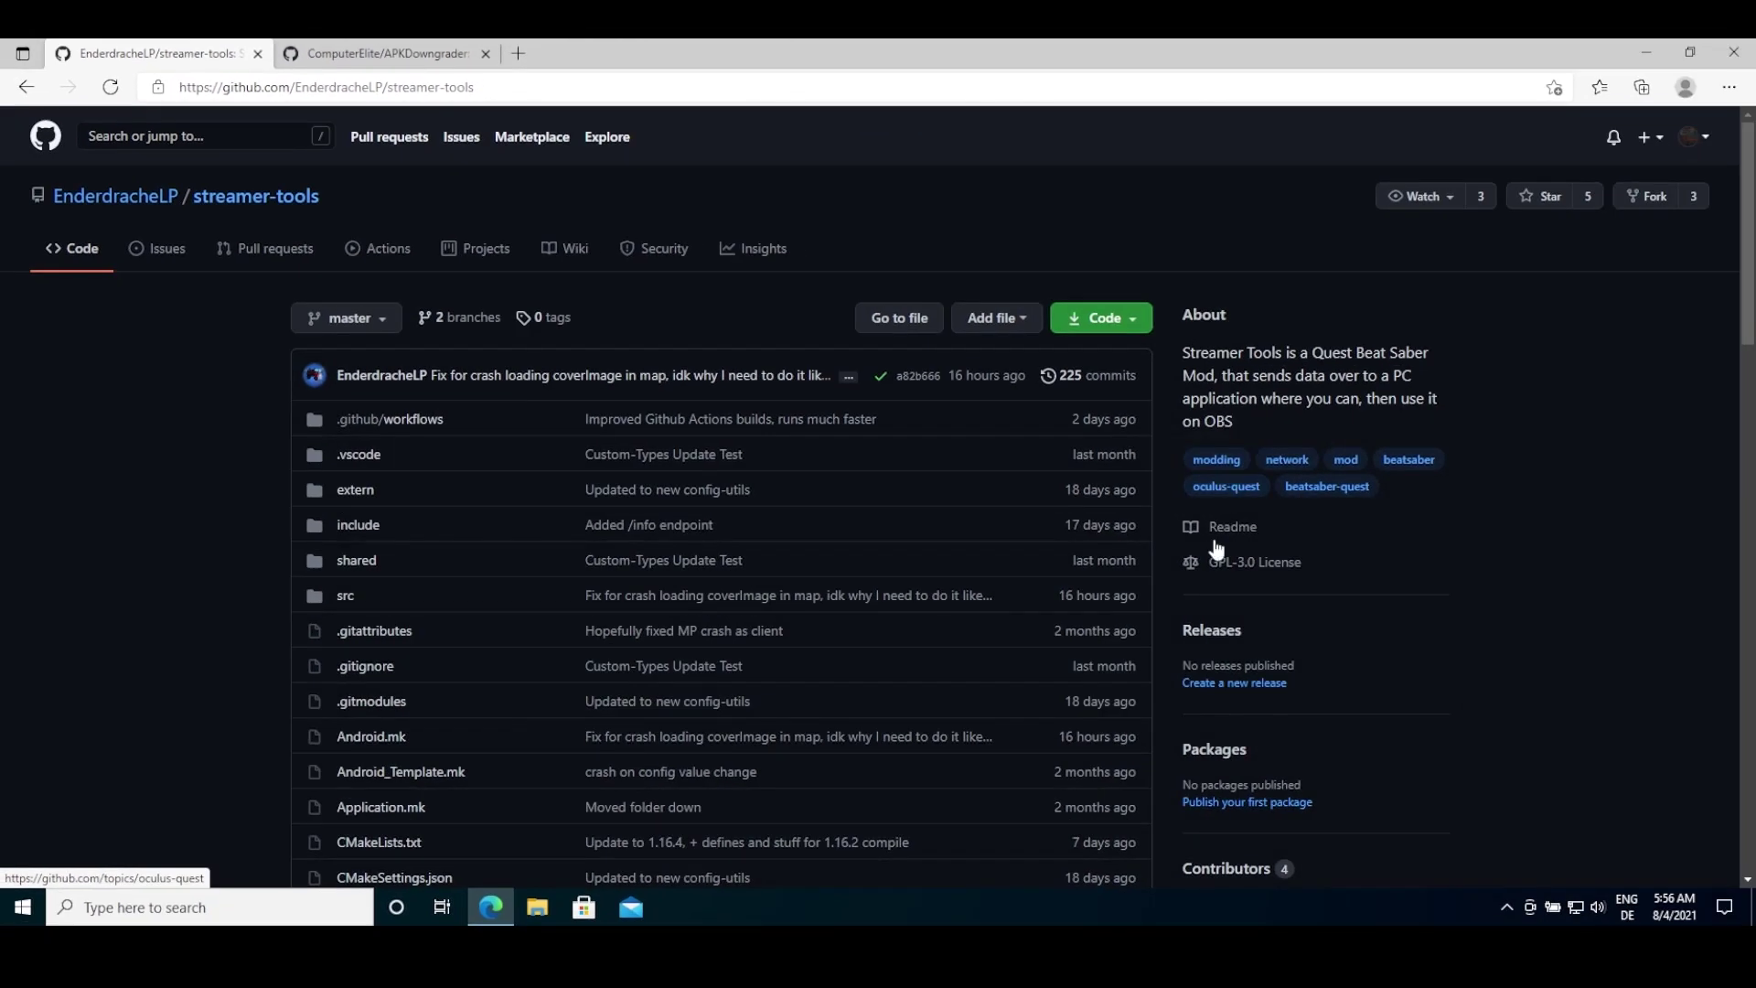
left_click(1221, 638)
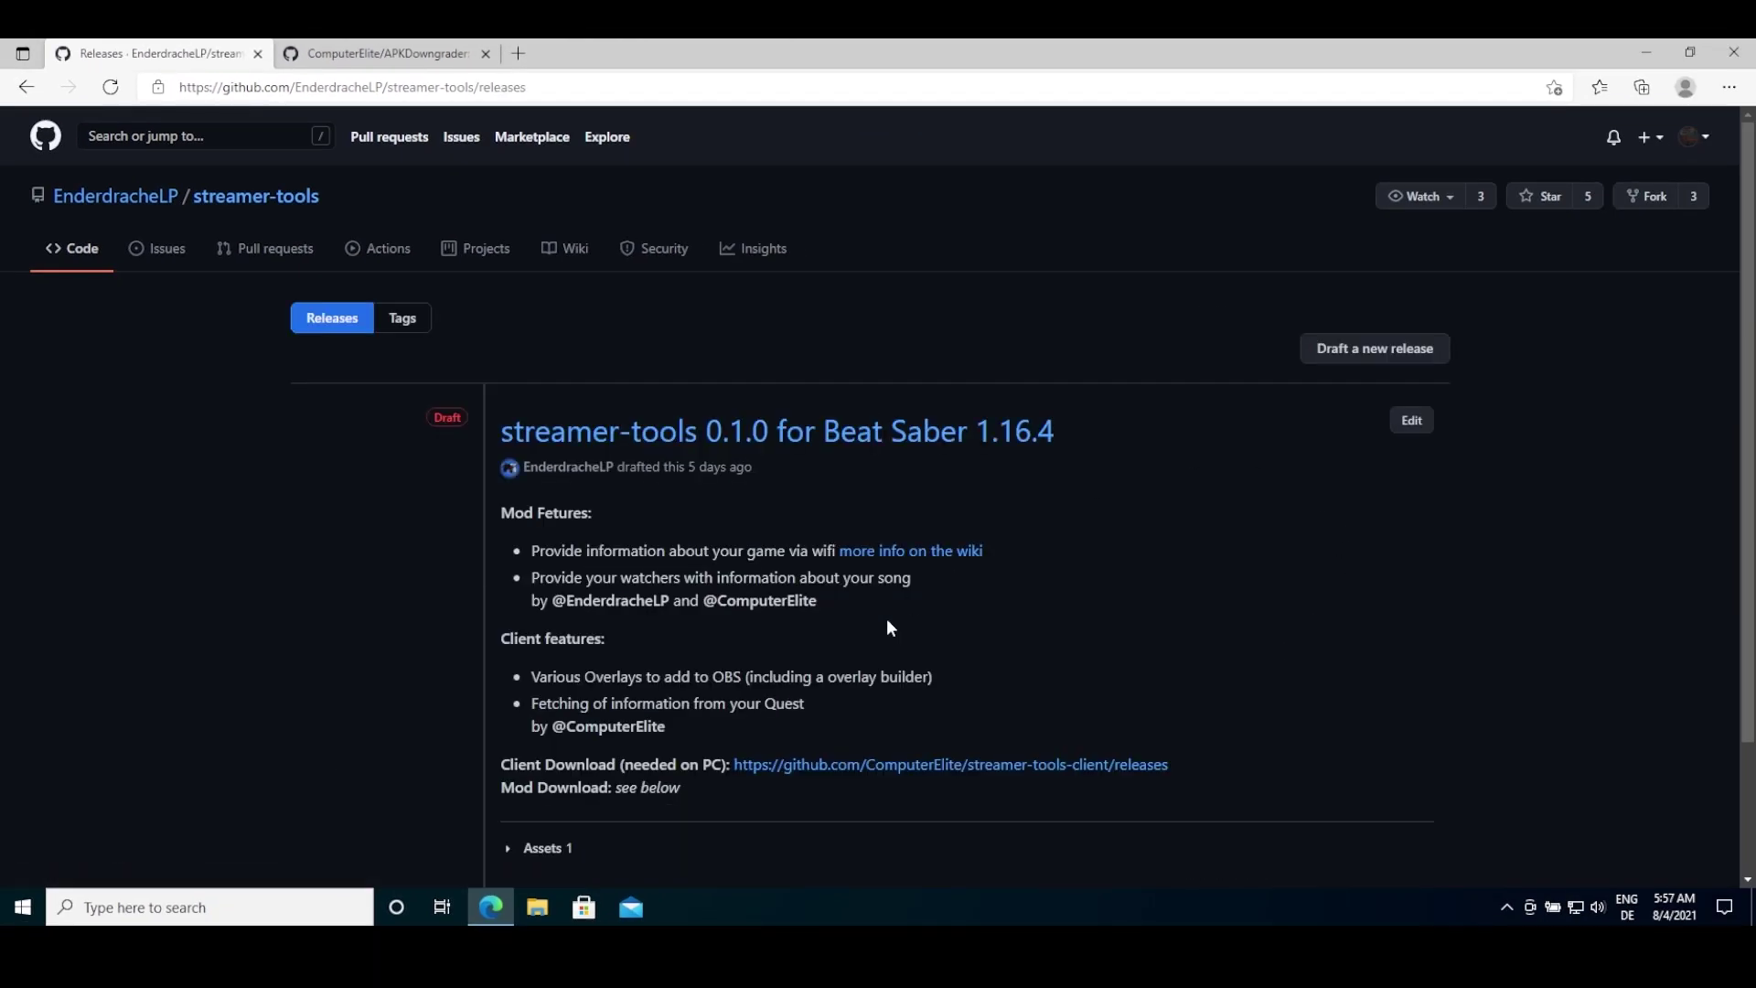
scroll(558, 756, "down", 1)
left_click(544, 732)
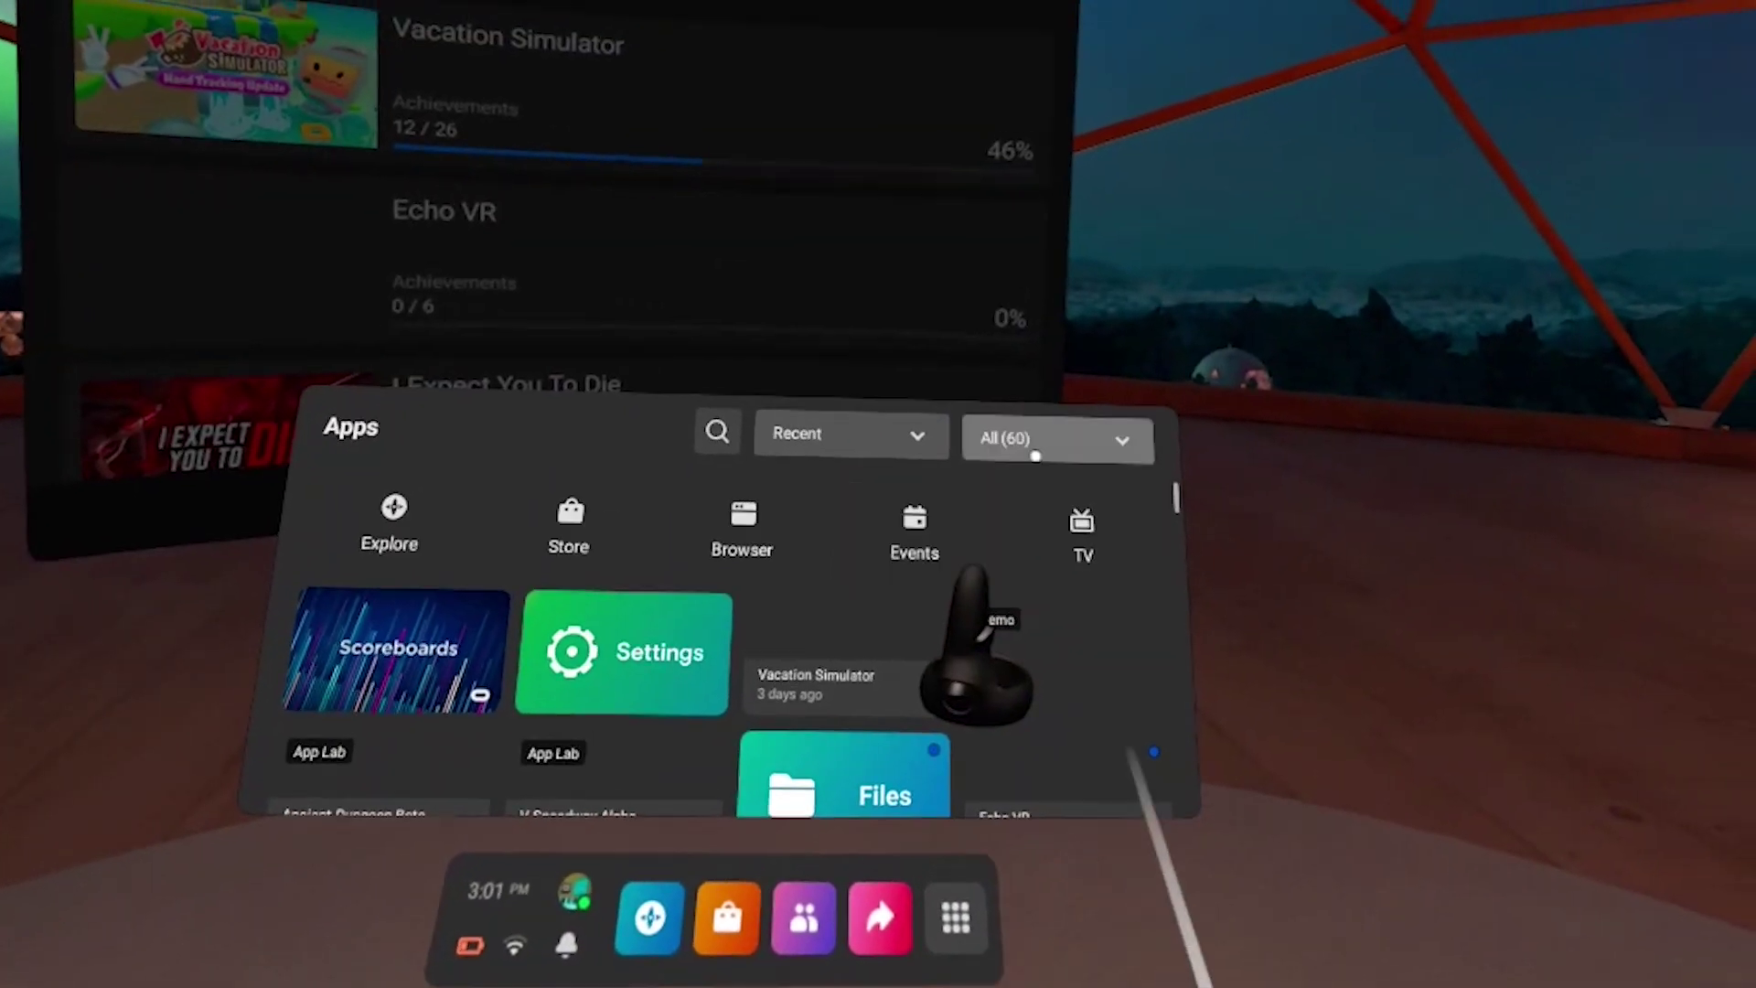
Filter the Quest app library to Unknown Sources to reveal BMBF.
left_click(1043, 441)
scroll(1028, 455, "down", 3)
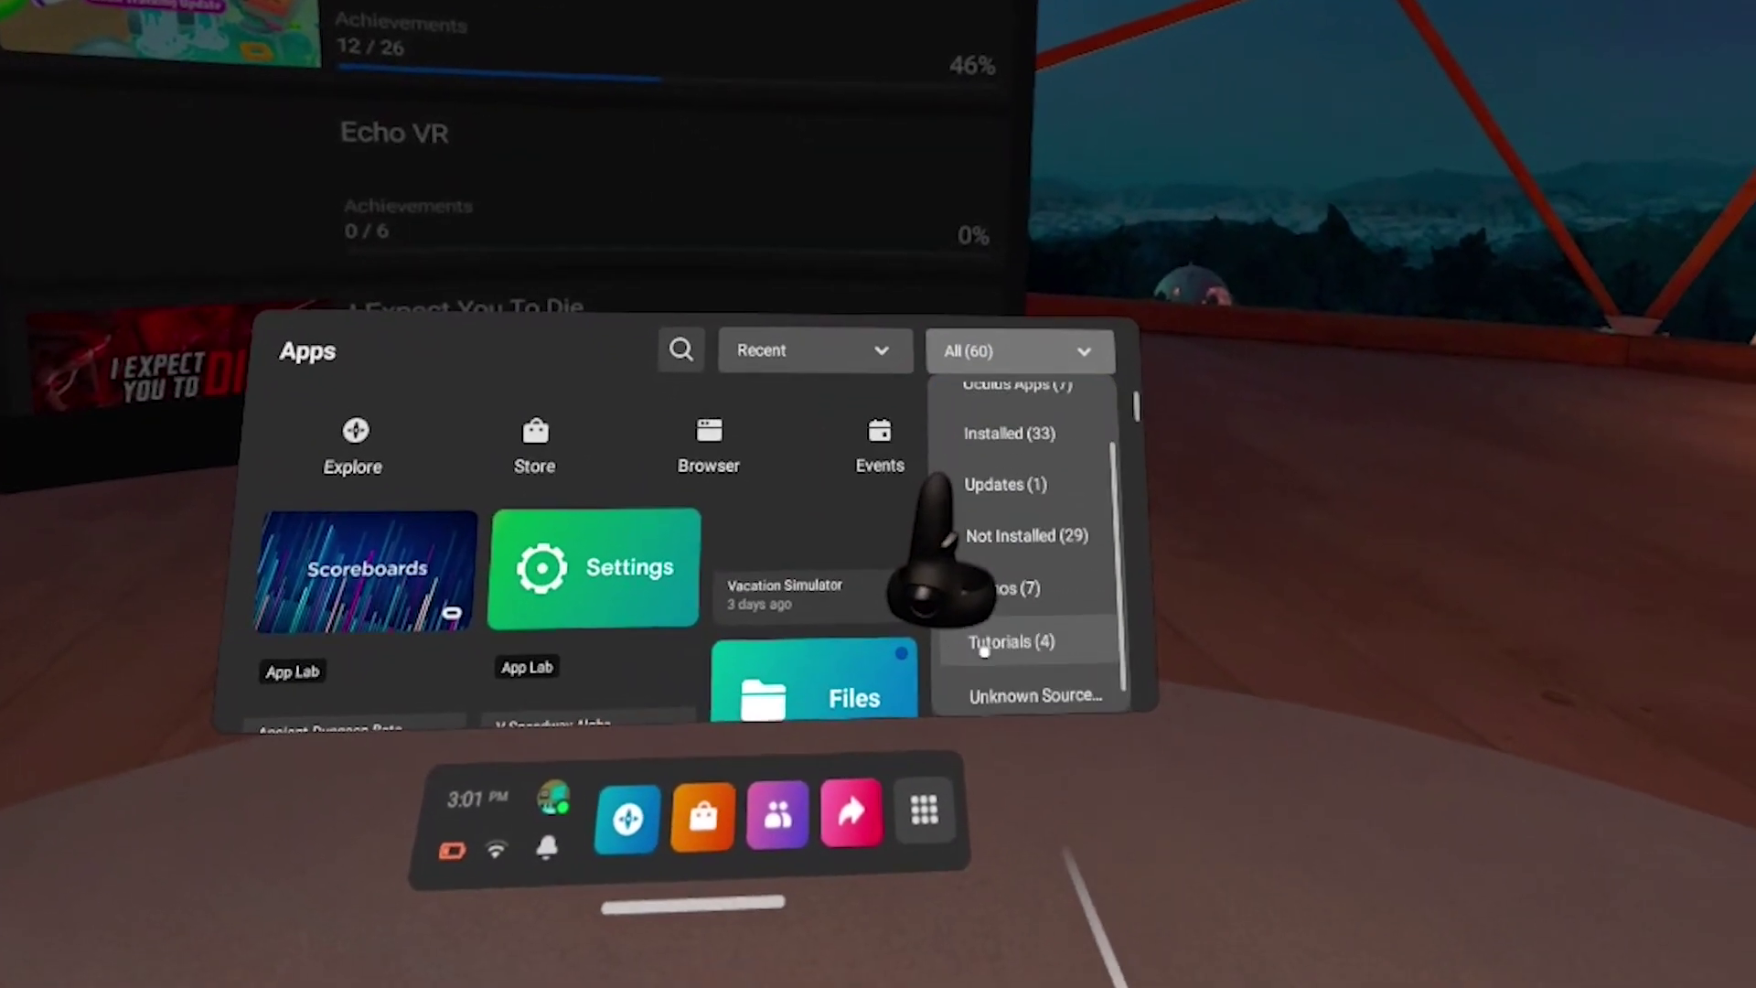
left_click(976, 766)
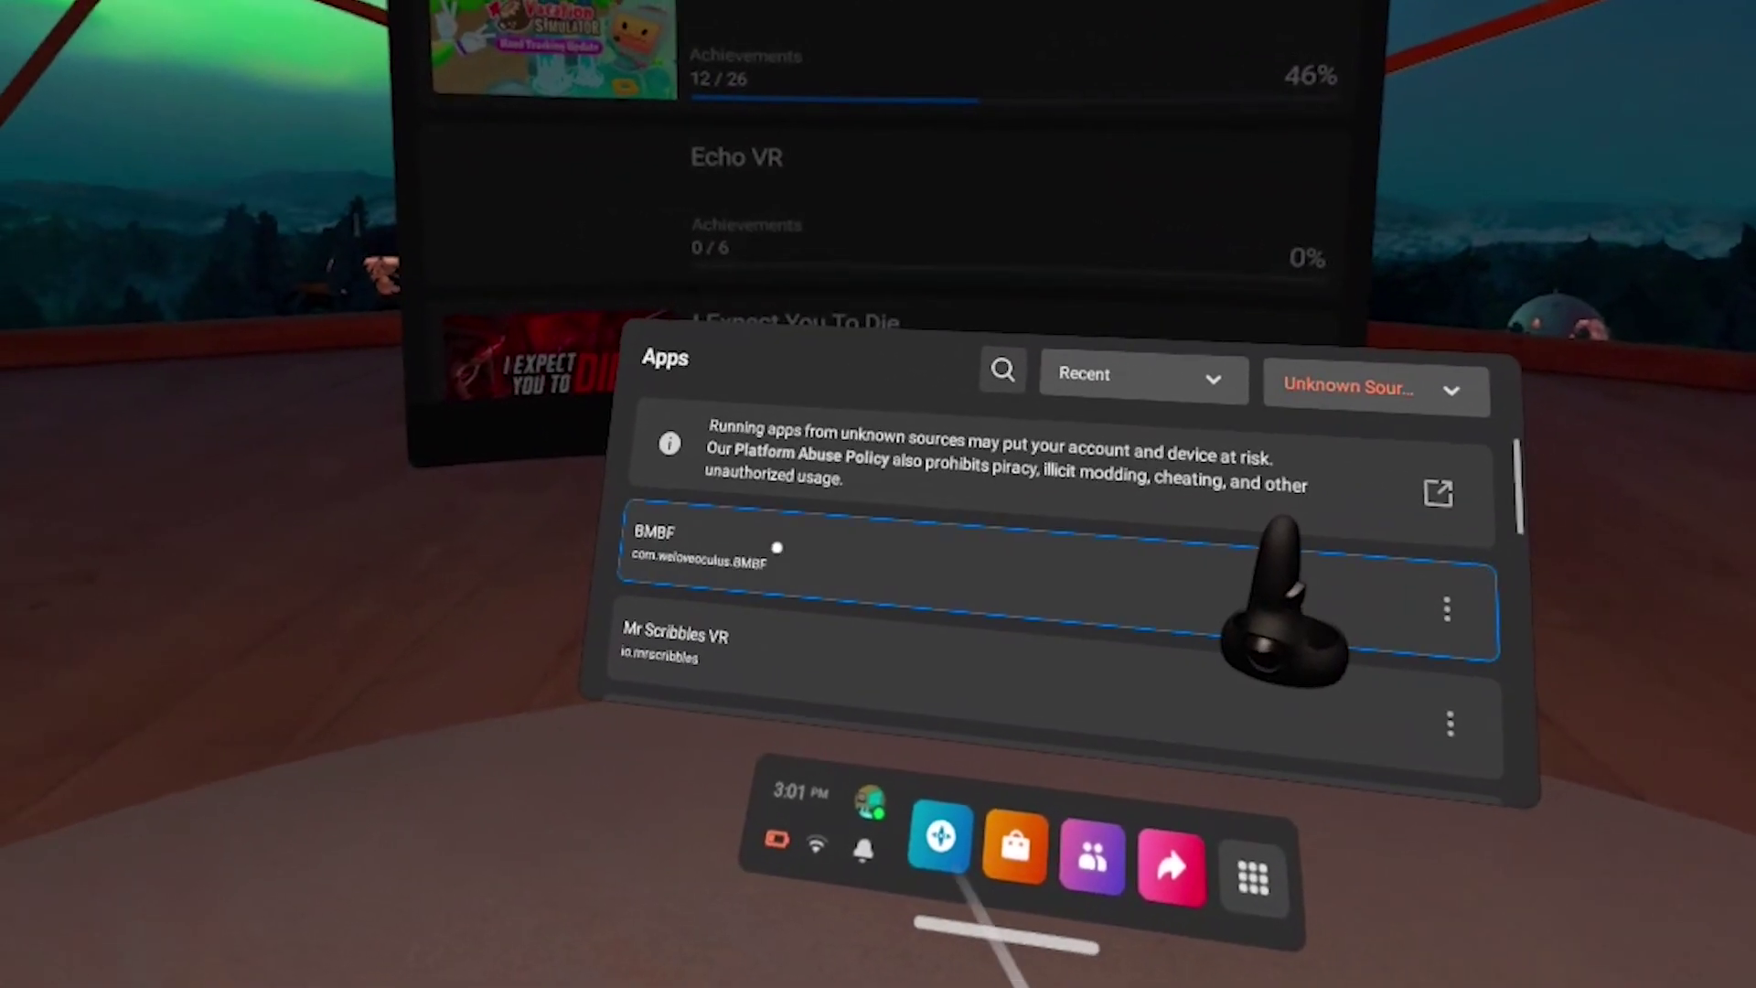
key("Escape")
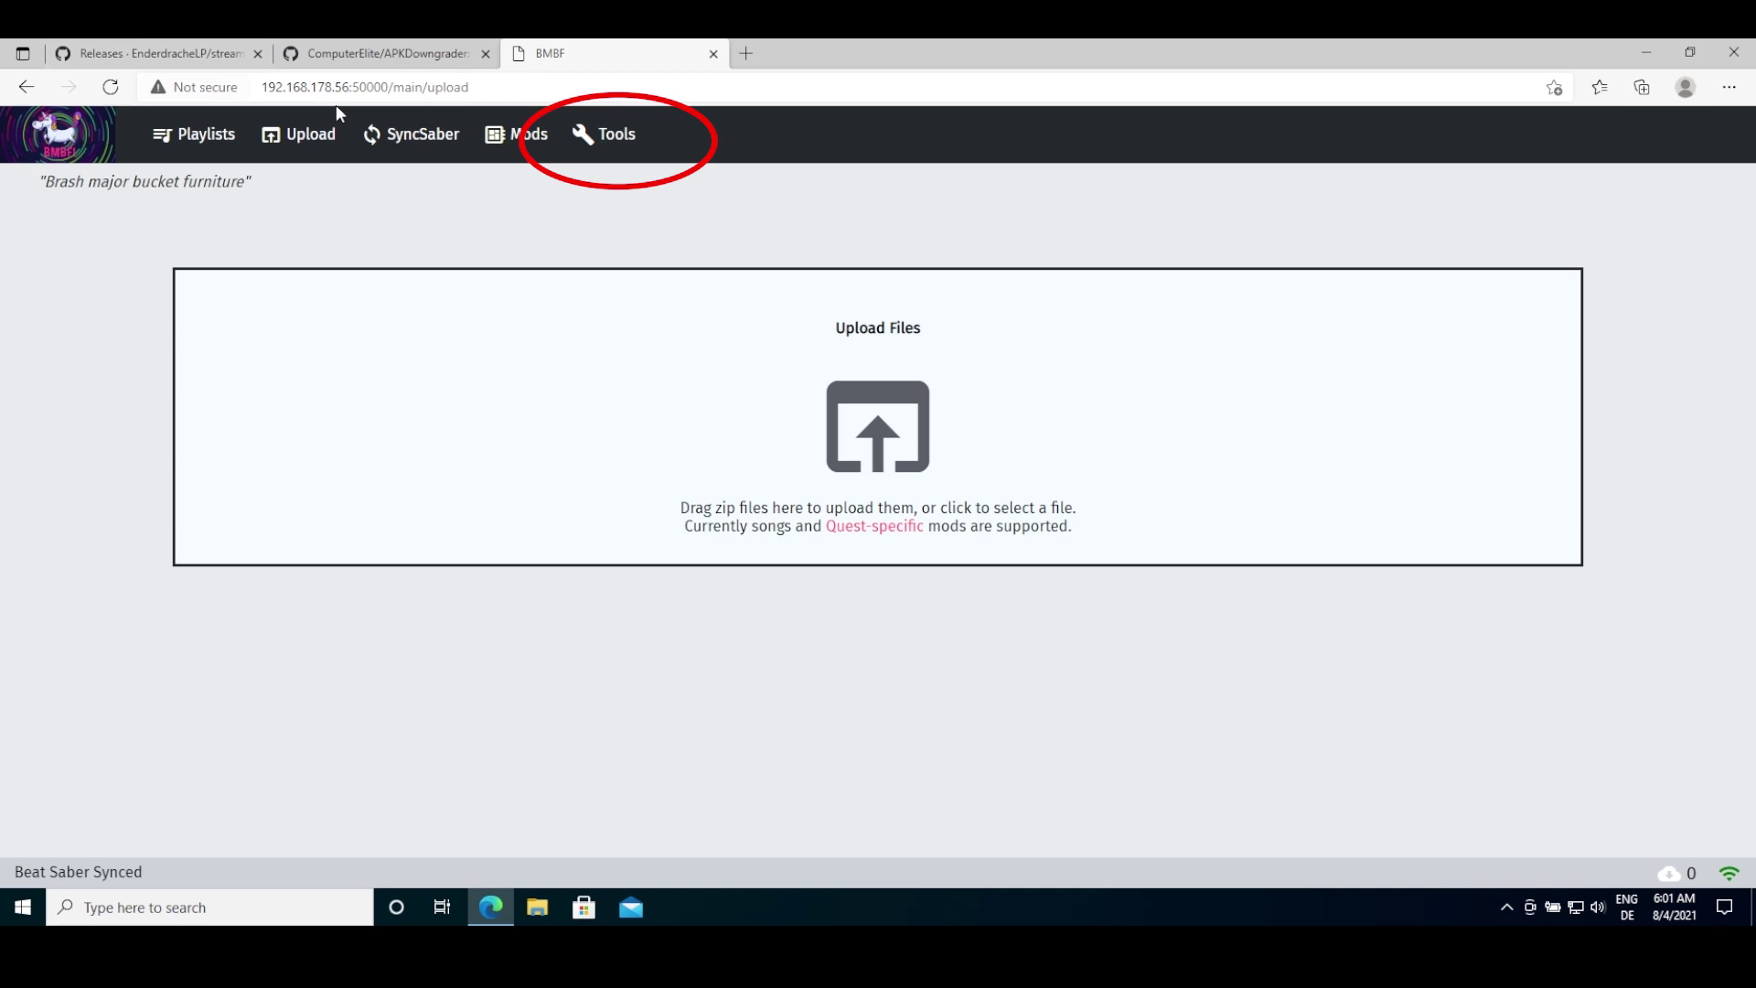
Read the headset IP on BMBF's Tools page and load 192.168.178.56:50000 in a new tab.
left_click(590, 151)
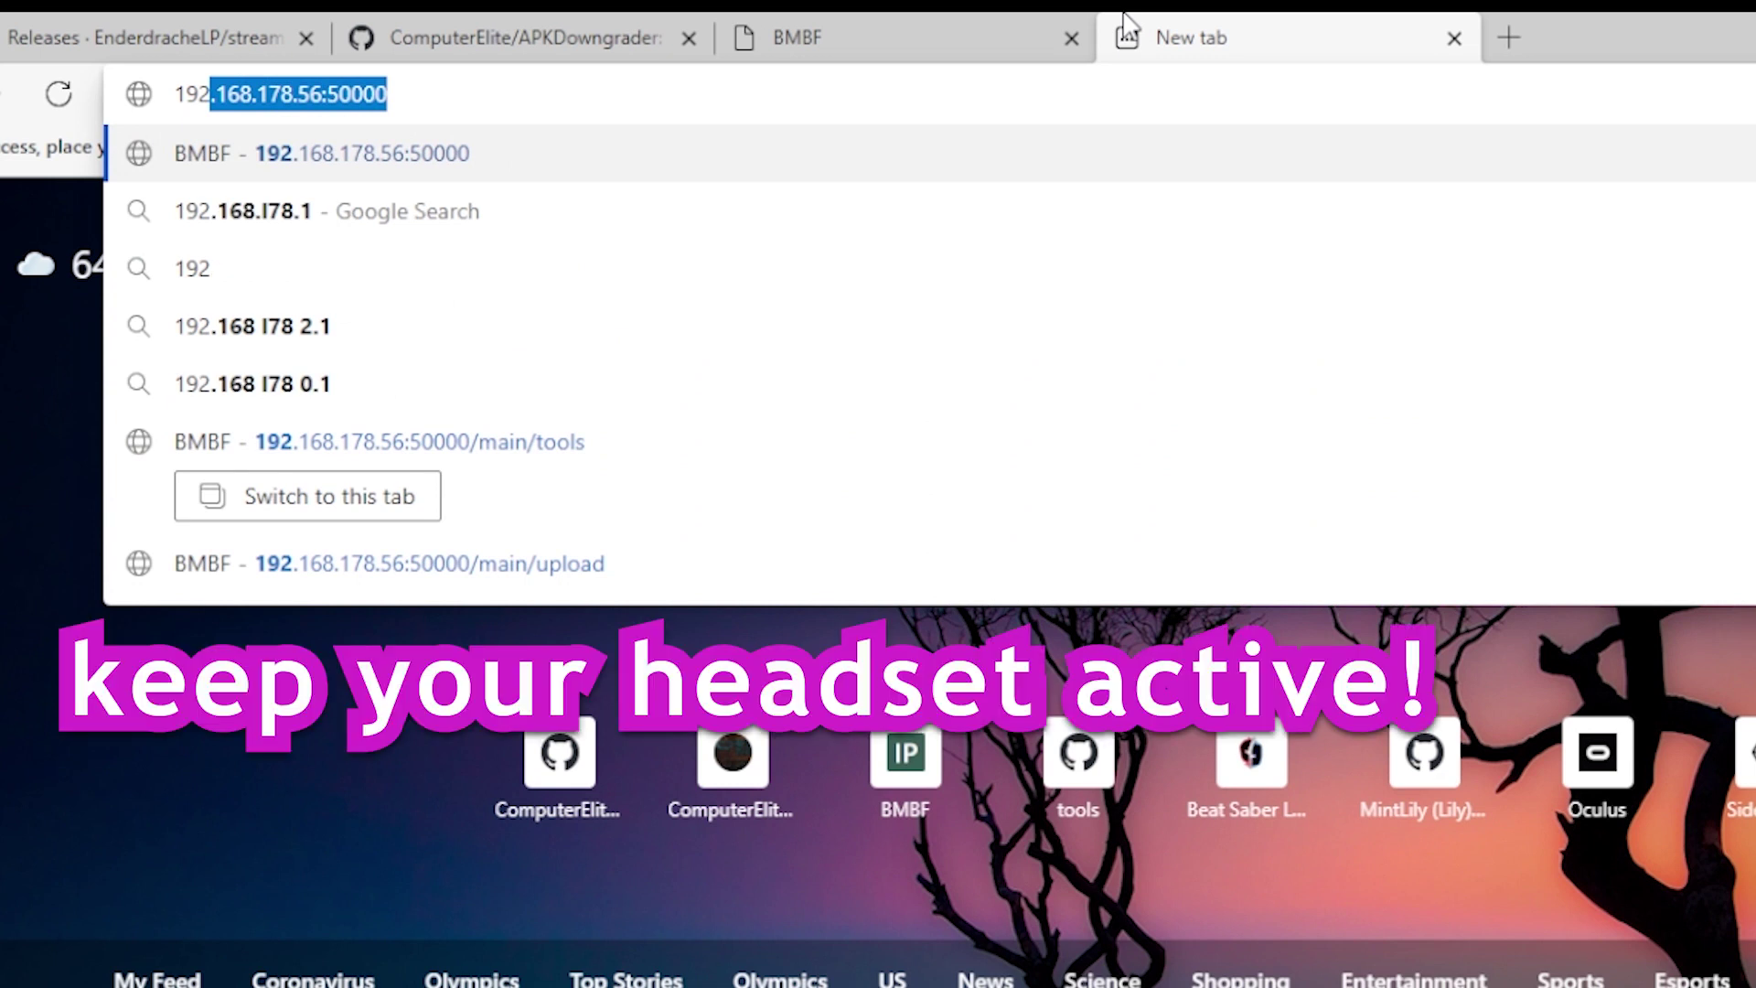
key("Return")
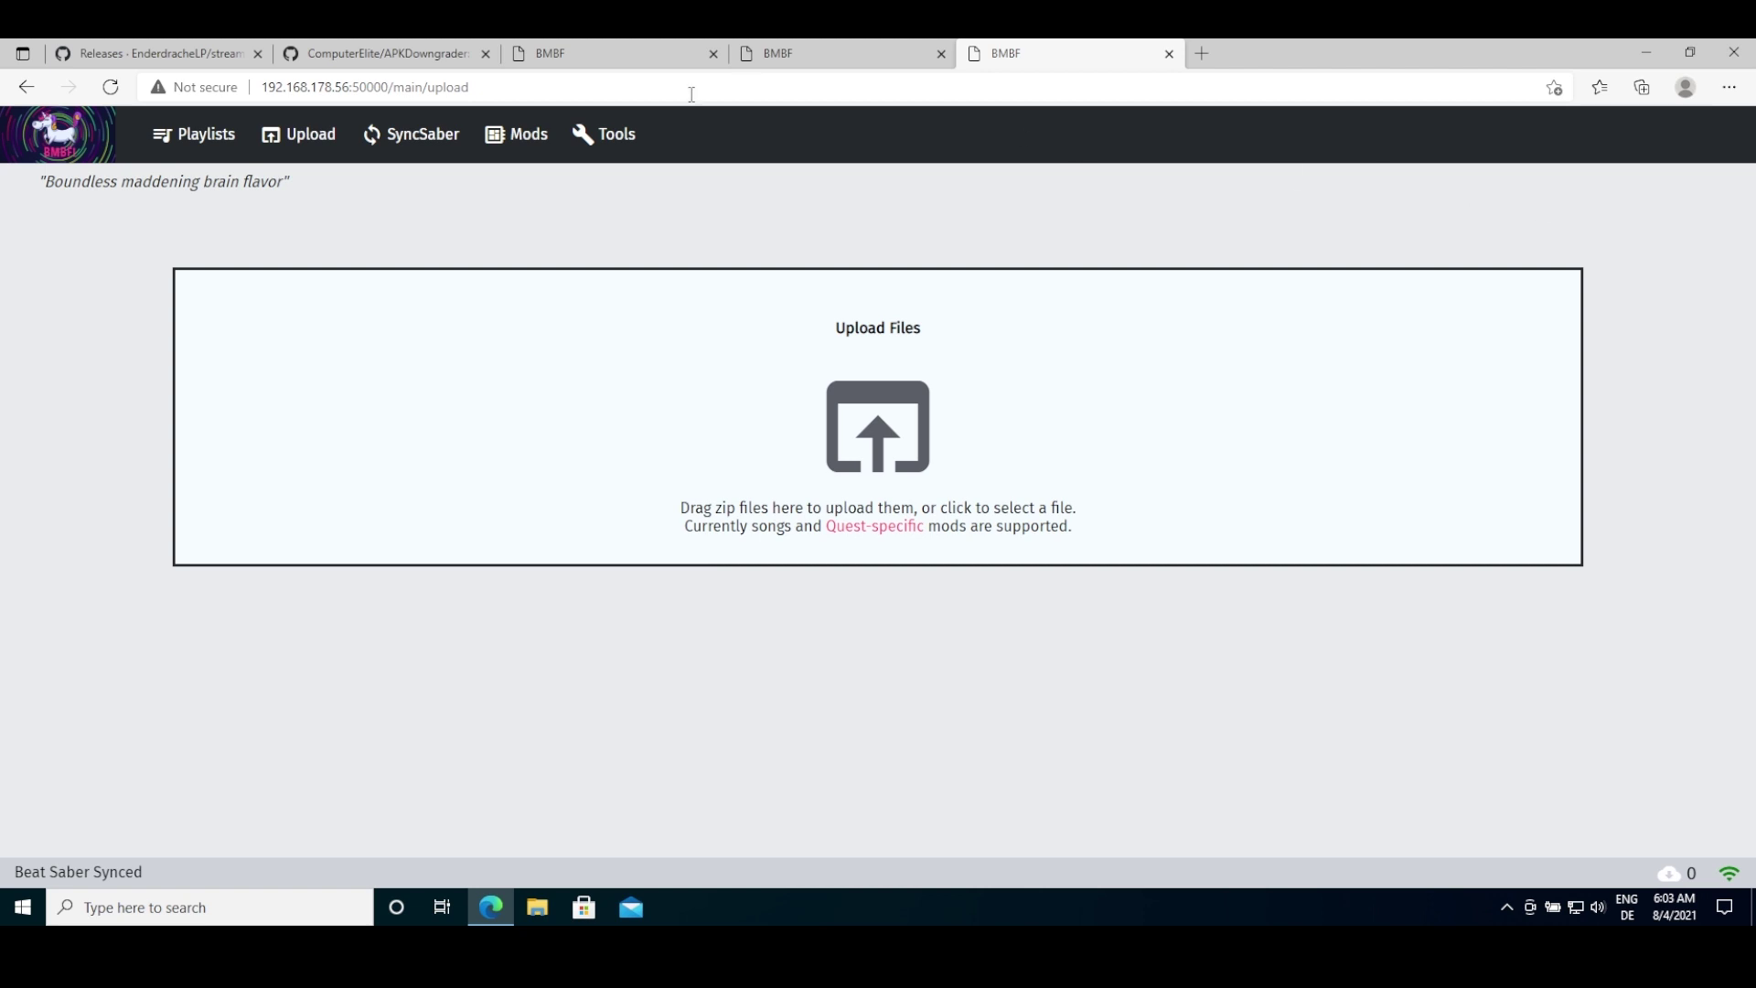
Upload streamer-tools.qmod from Downloads to BMBF and sync the configuration to Beat Saber.
left_click(896, 399)
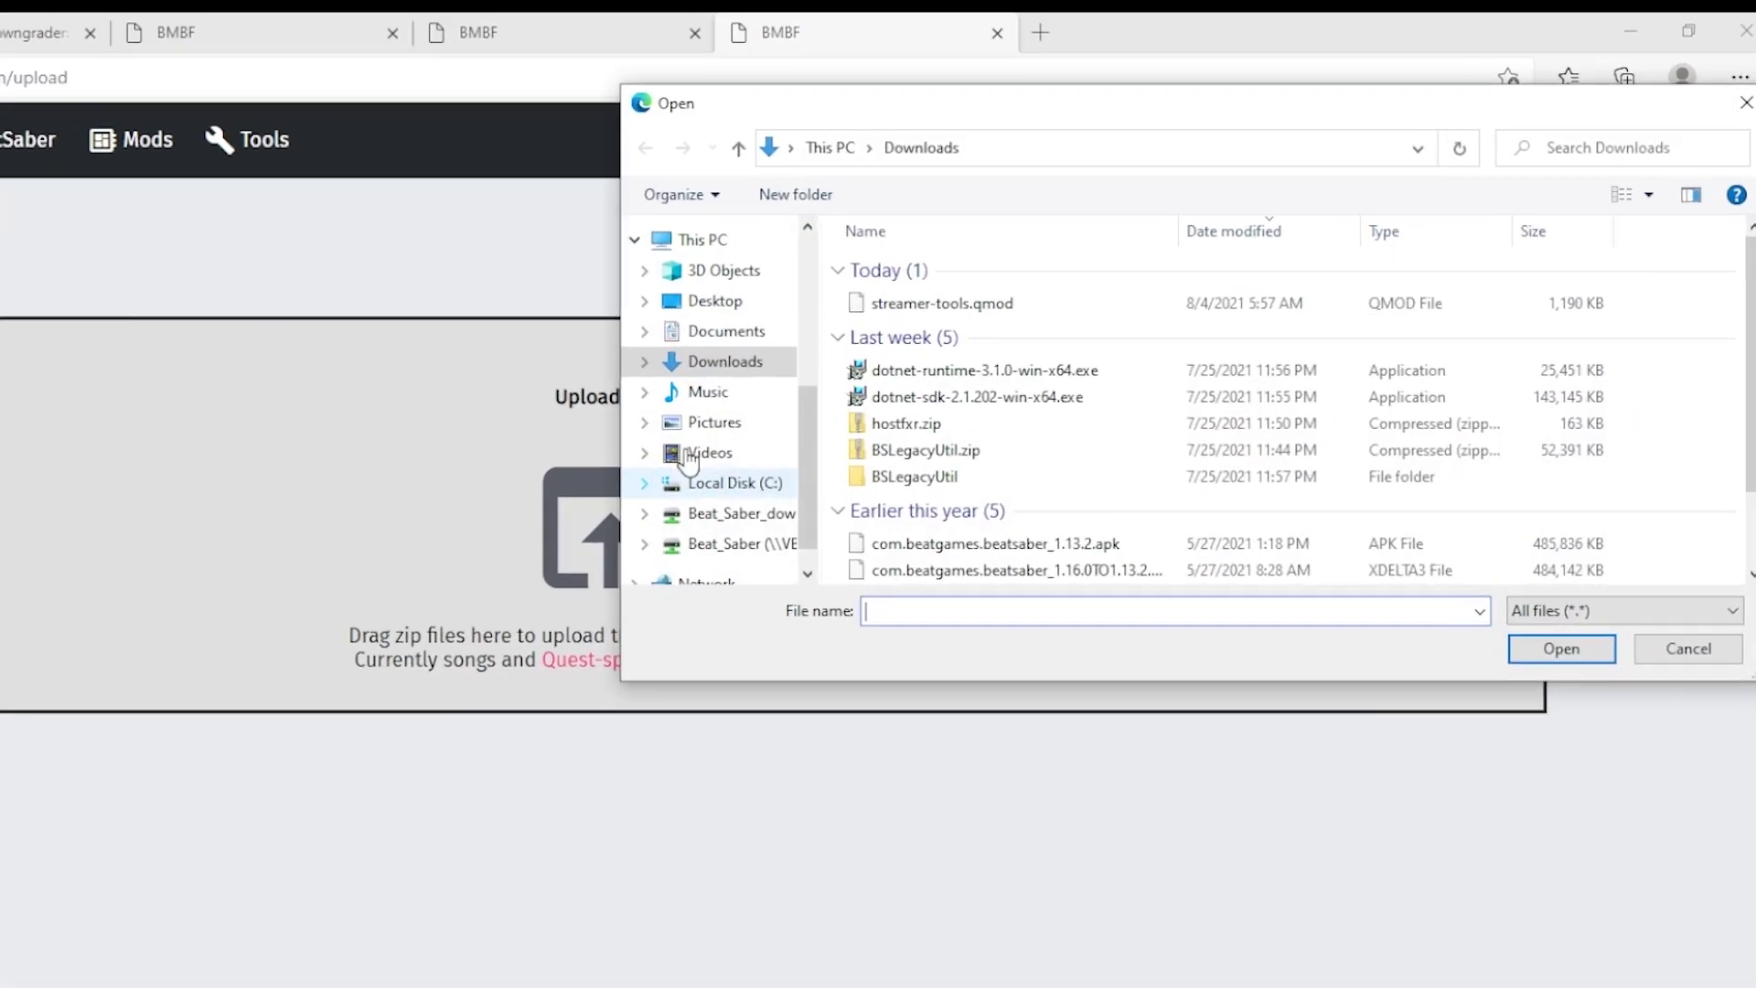
double_click(631, 375)
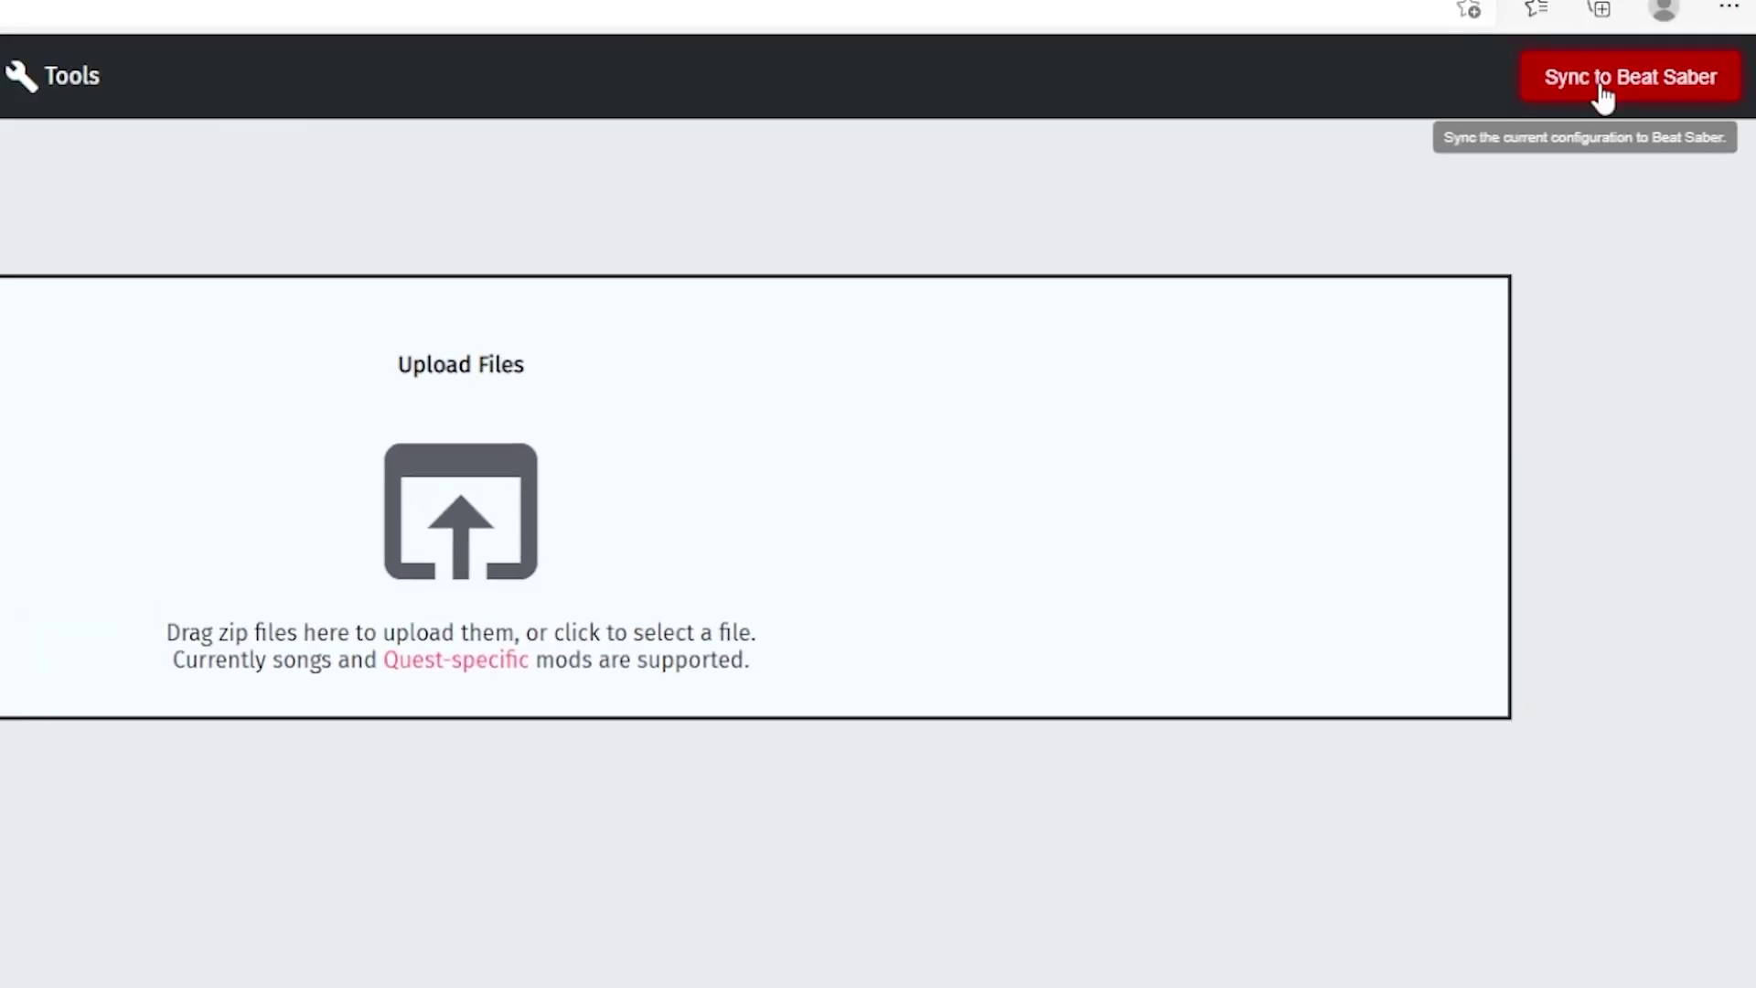
left_click(1602, 89)
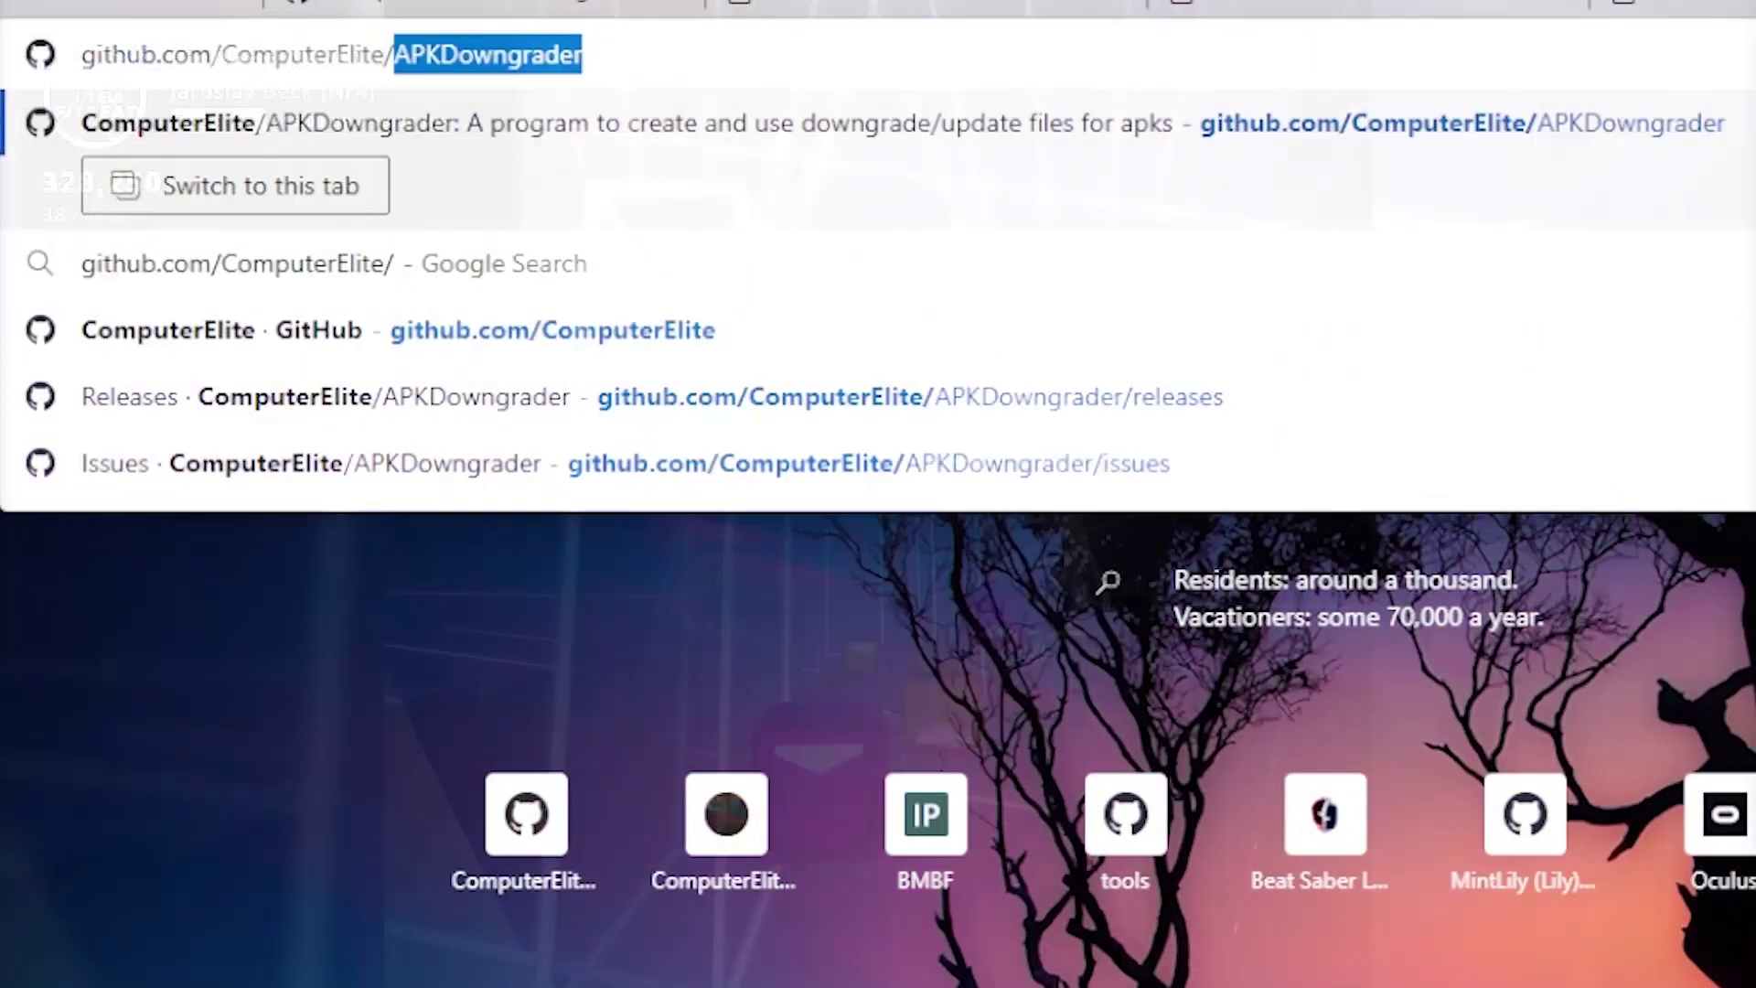
type("streamer-tools-client")
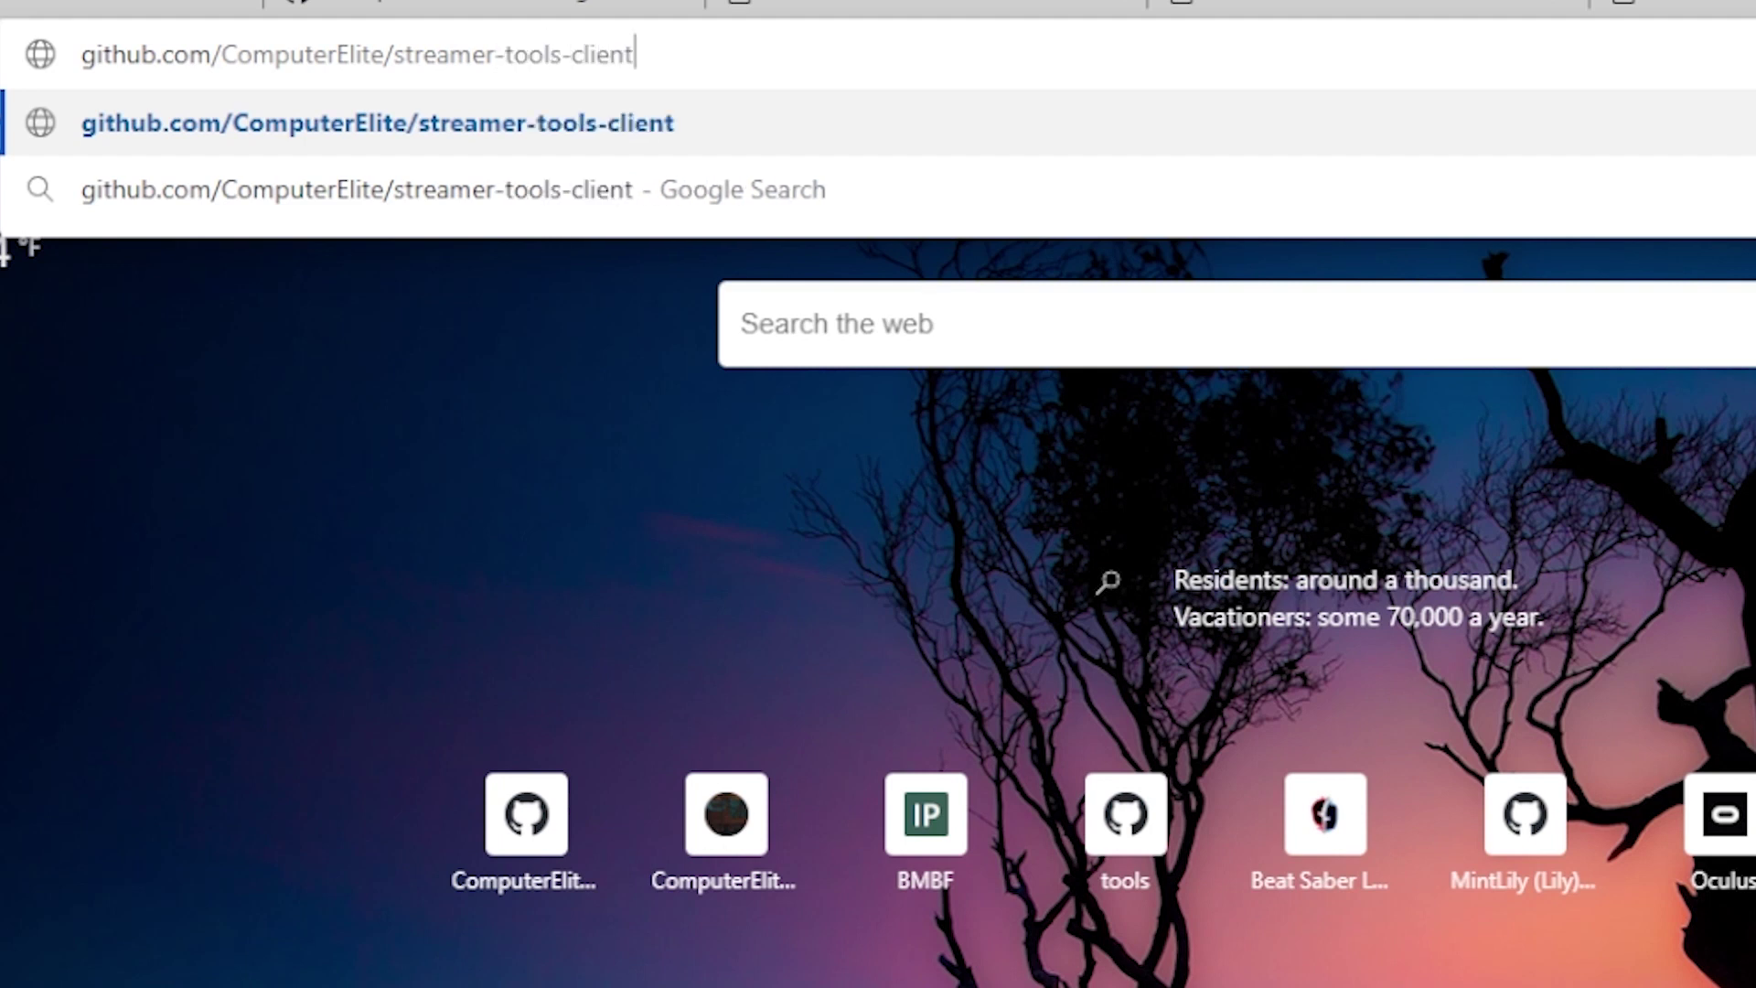
Download streamer-tools-client.Installer.exe from the client's releases and run it past SmartScreen.
key("Return")
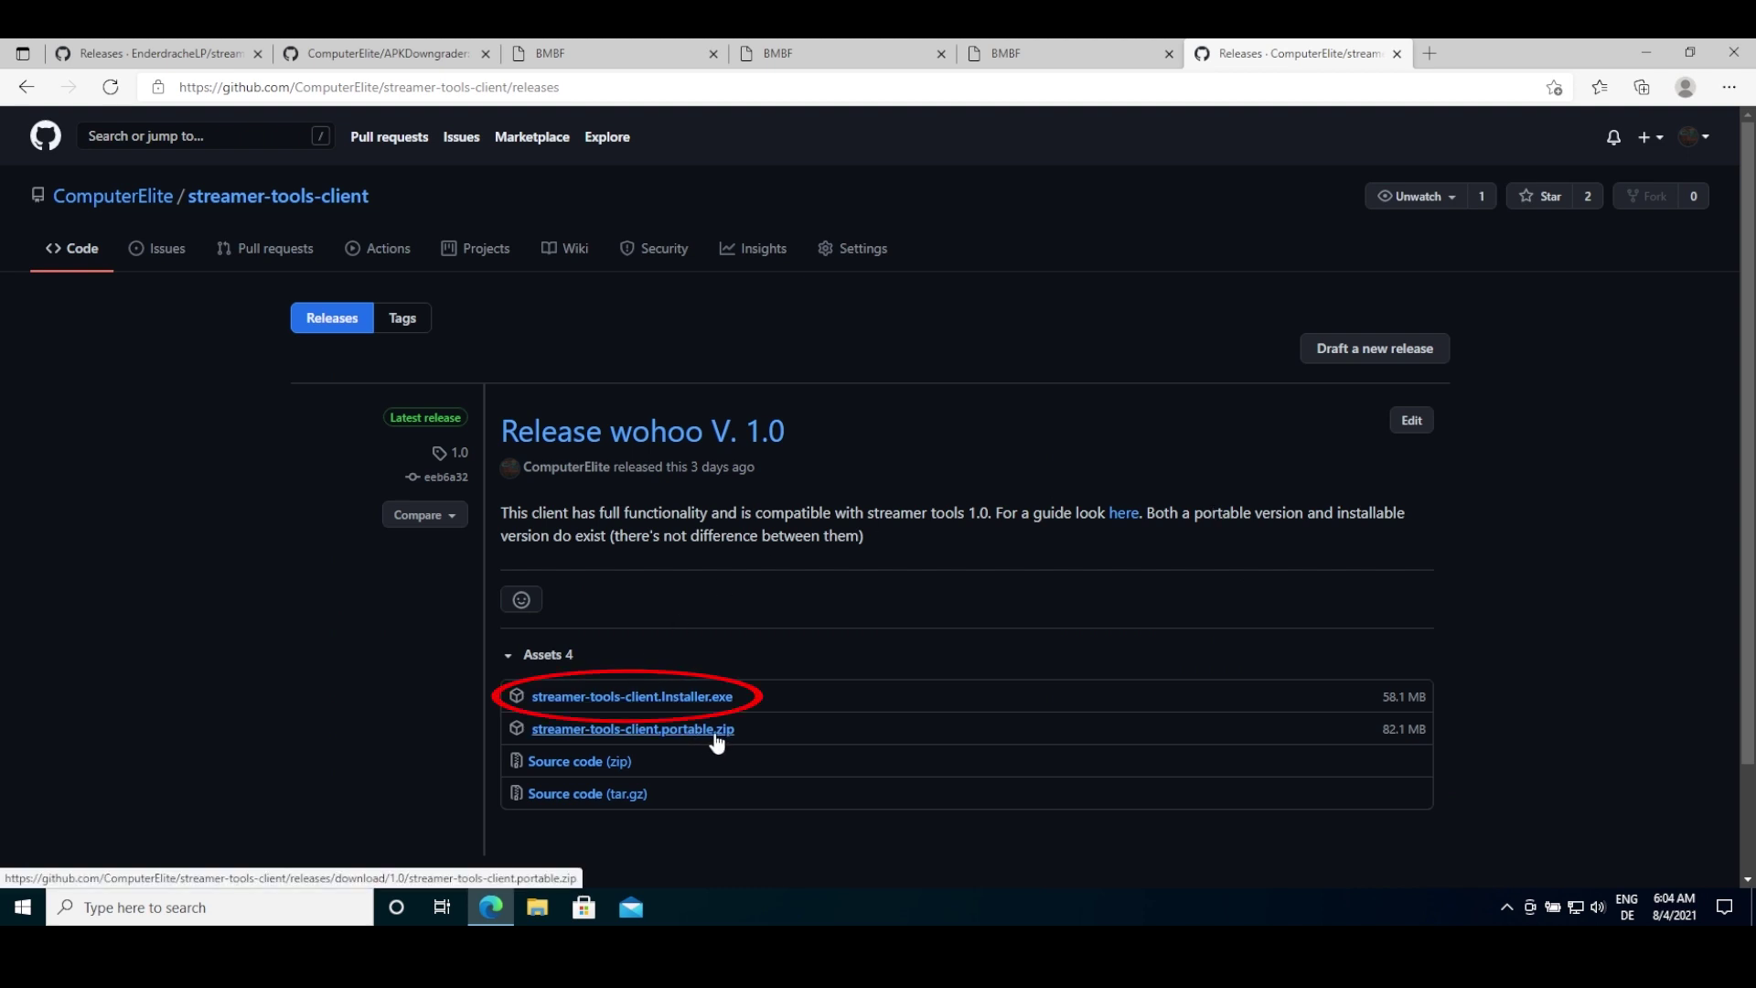
left_click(686, 698)
left_click(1448, 219)
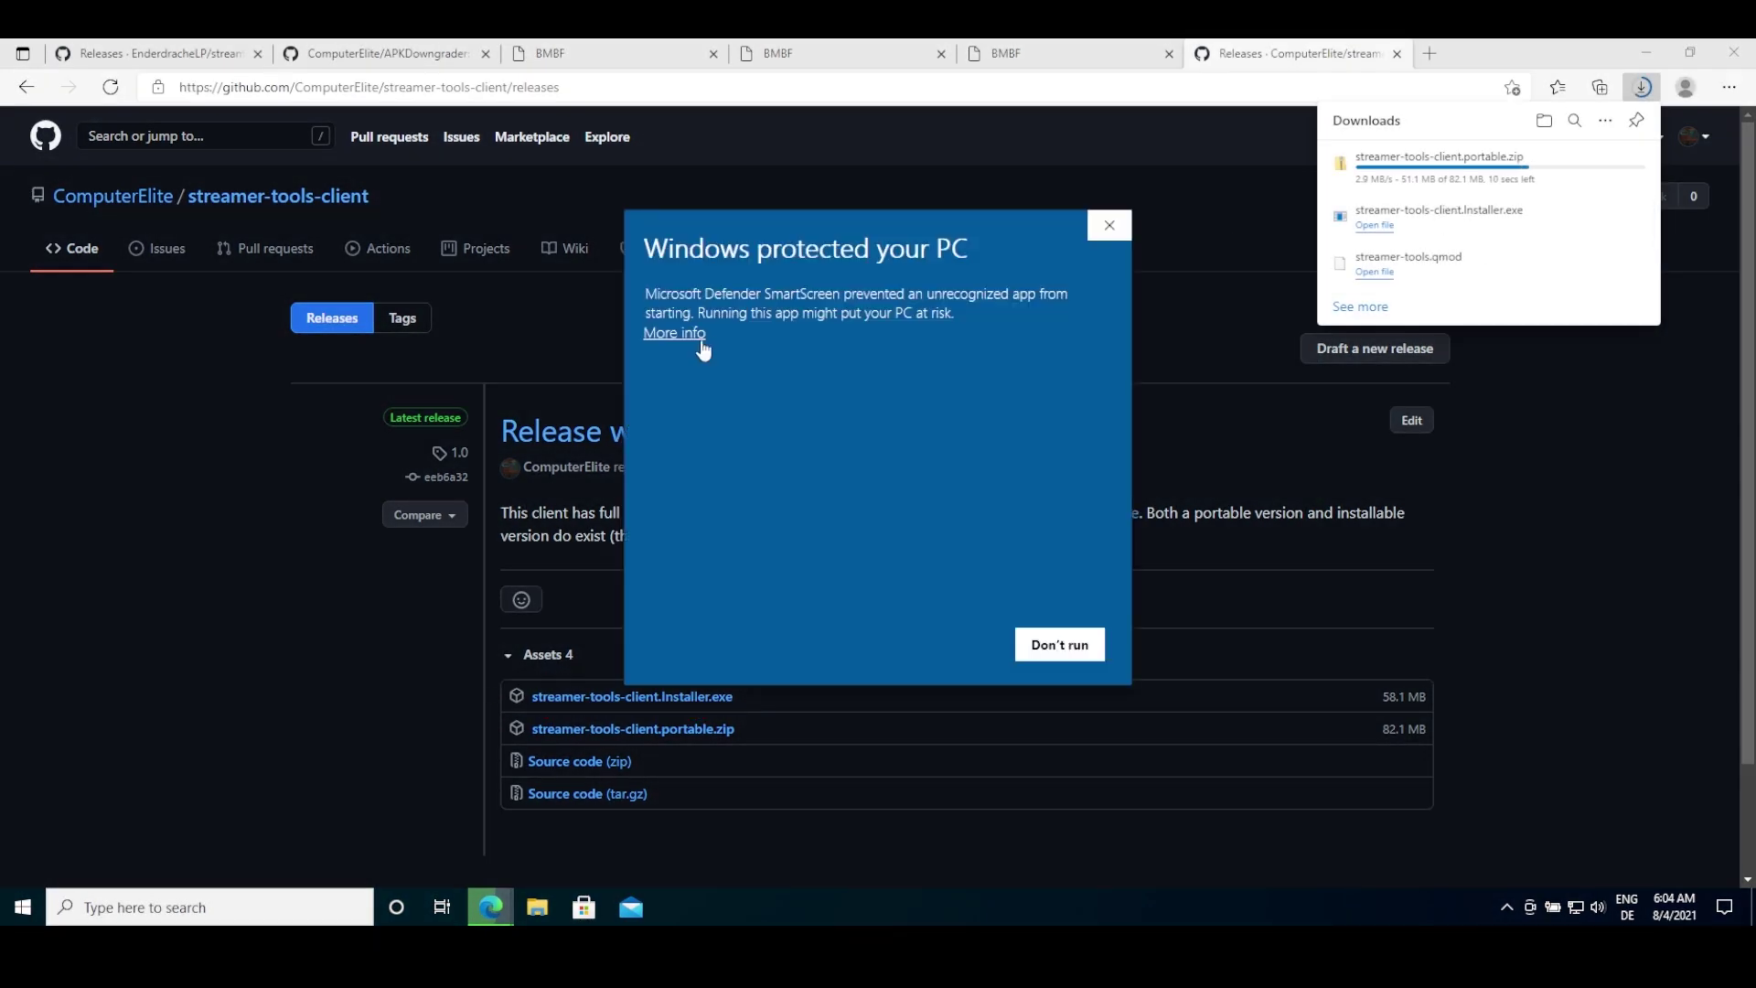
left_click(948, 646)
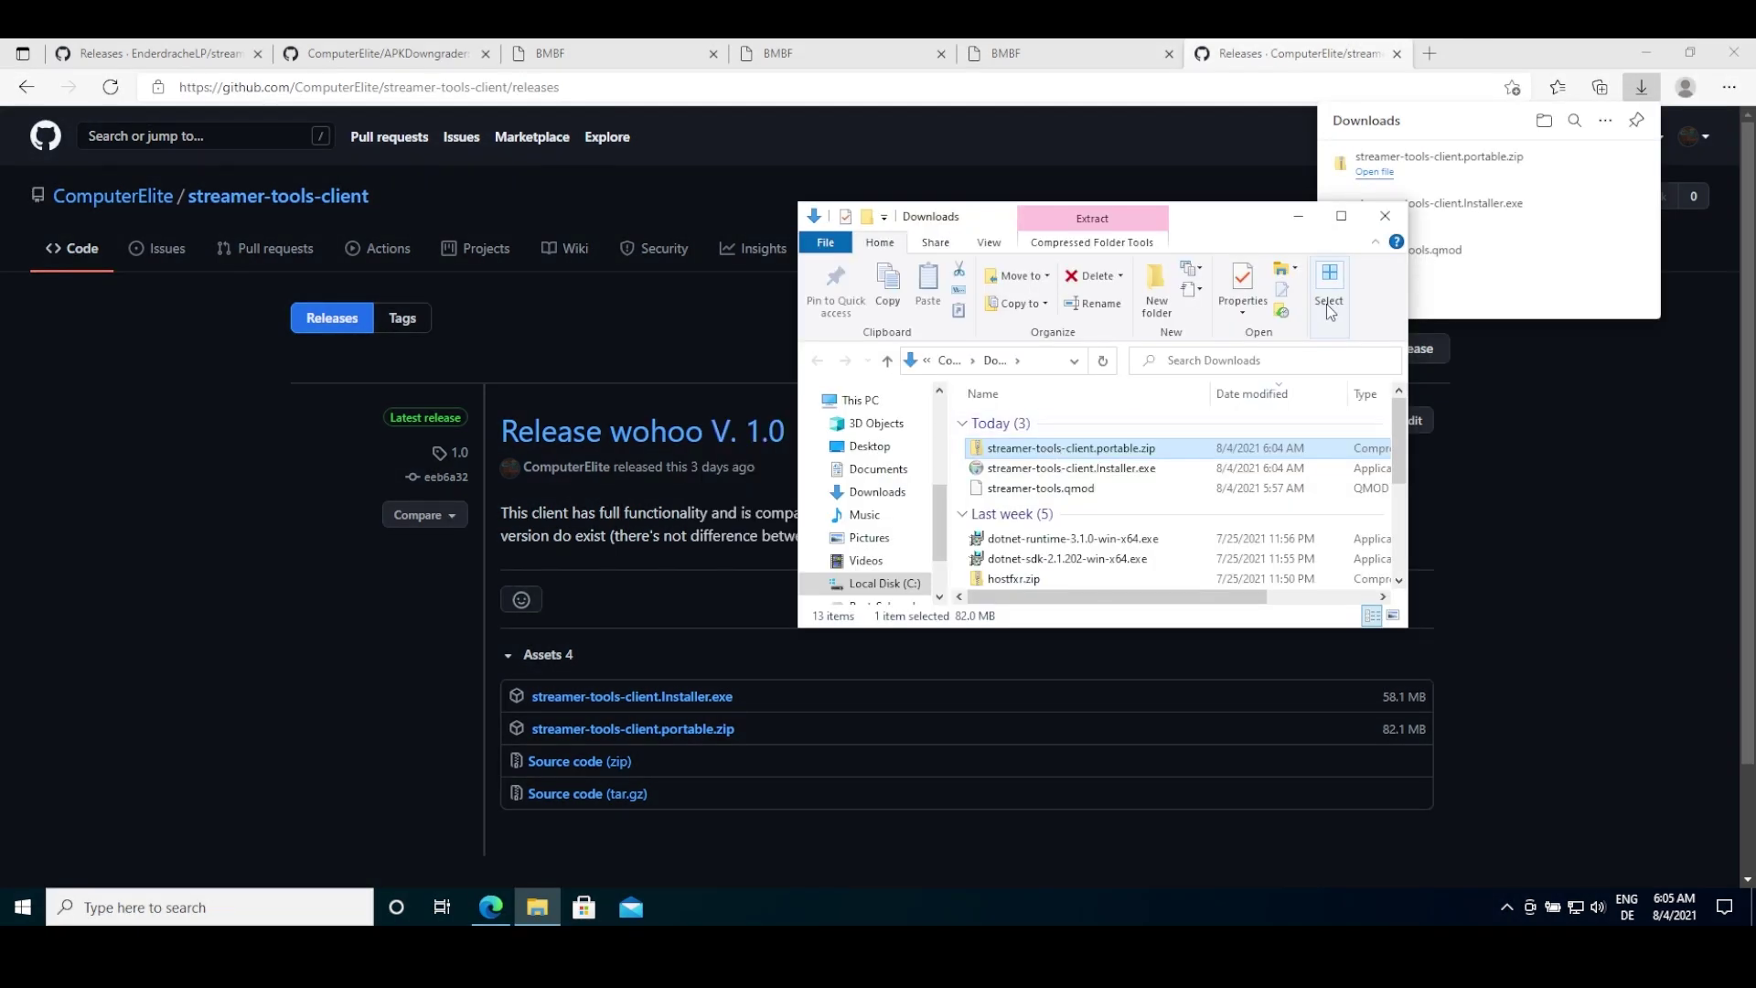
Extract streamer-tools-client.portable.zip and run streamer-tools-client.exe despite the SmartScreen warning.
right_click(1110, 449)
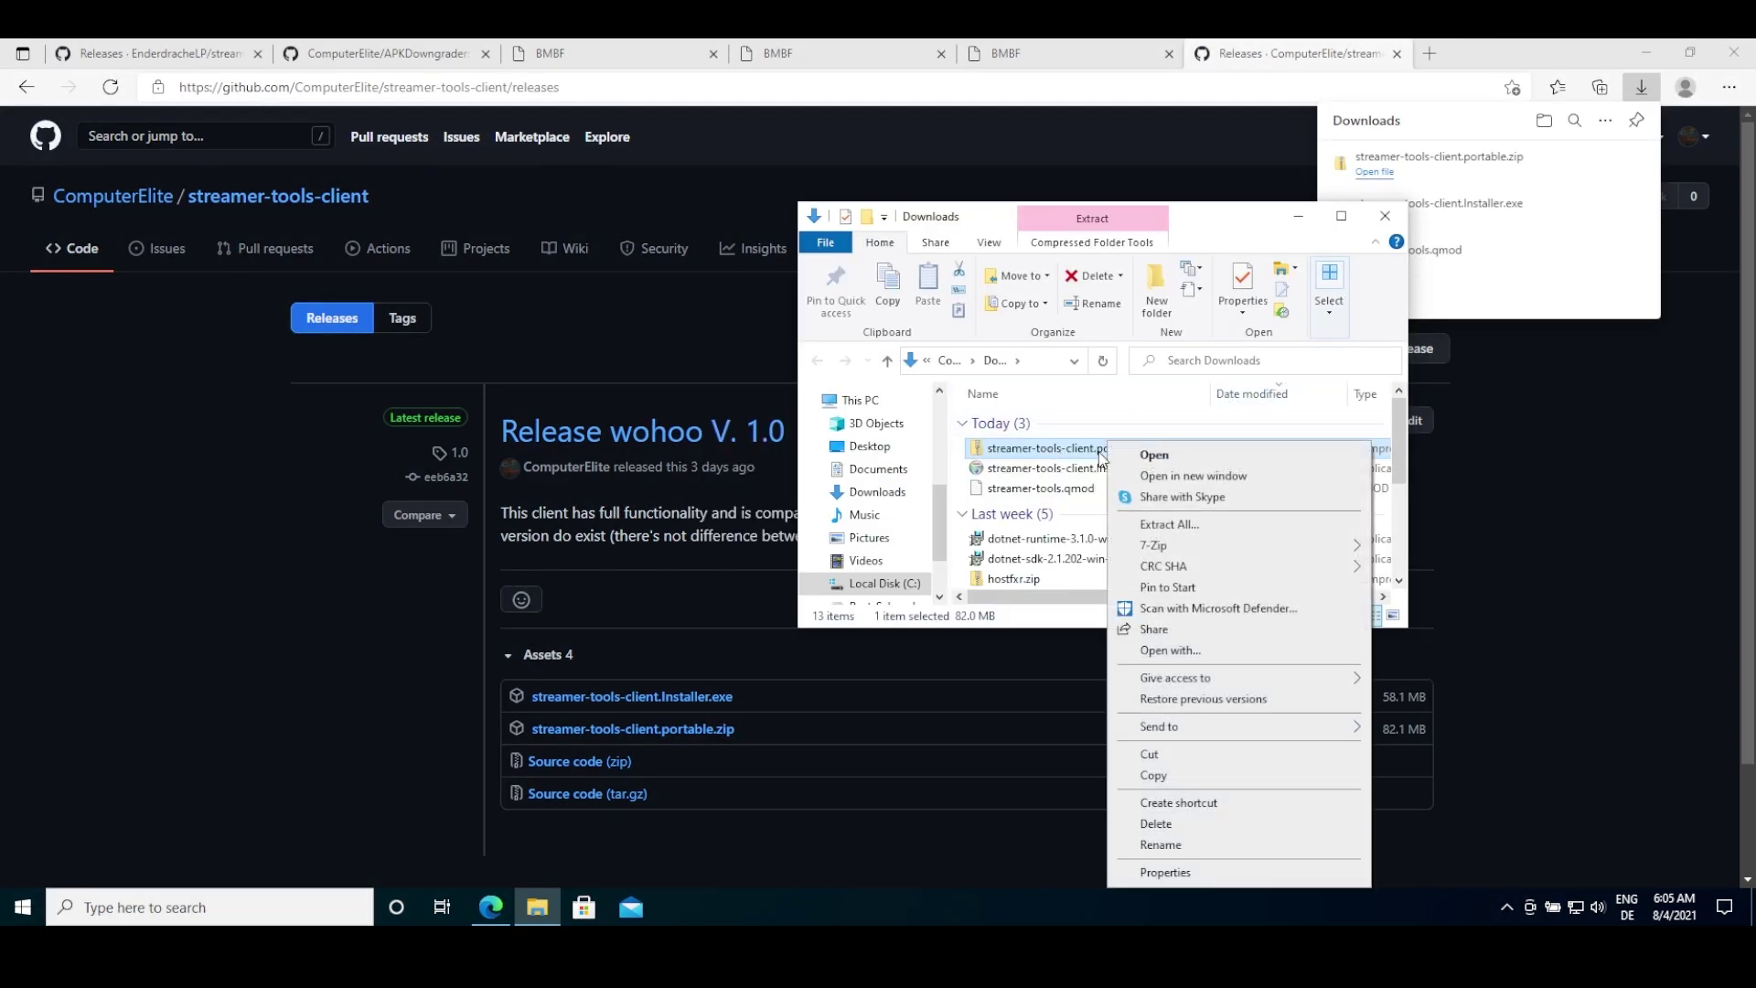
left_click(1171, 525)
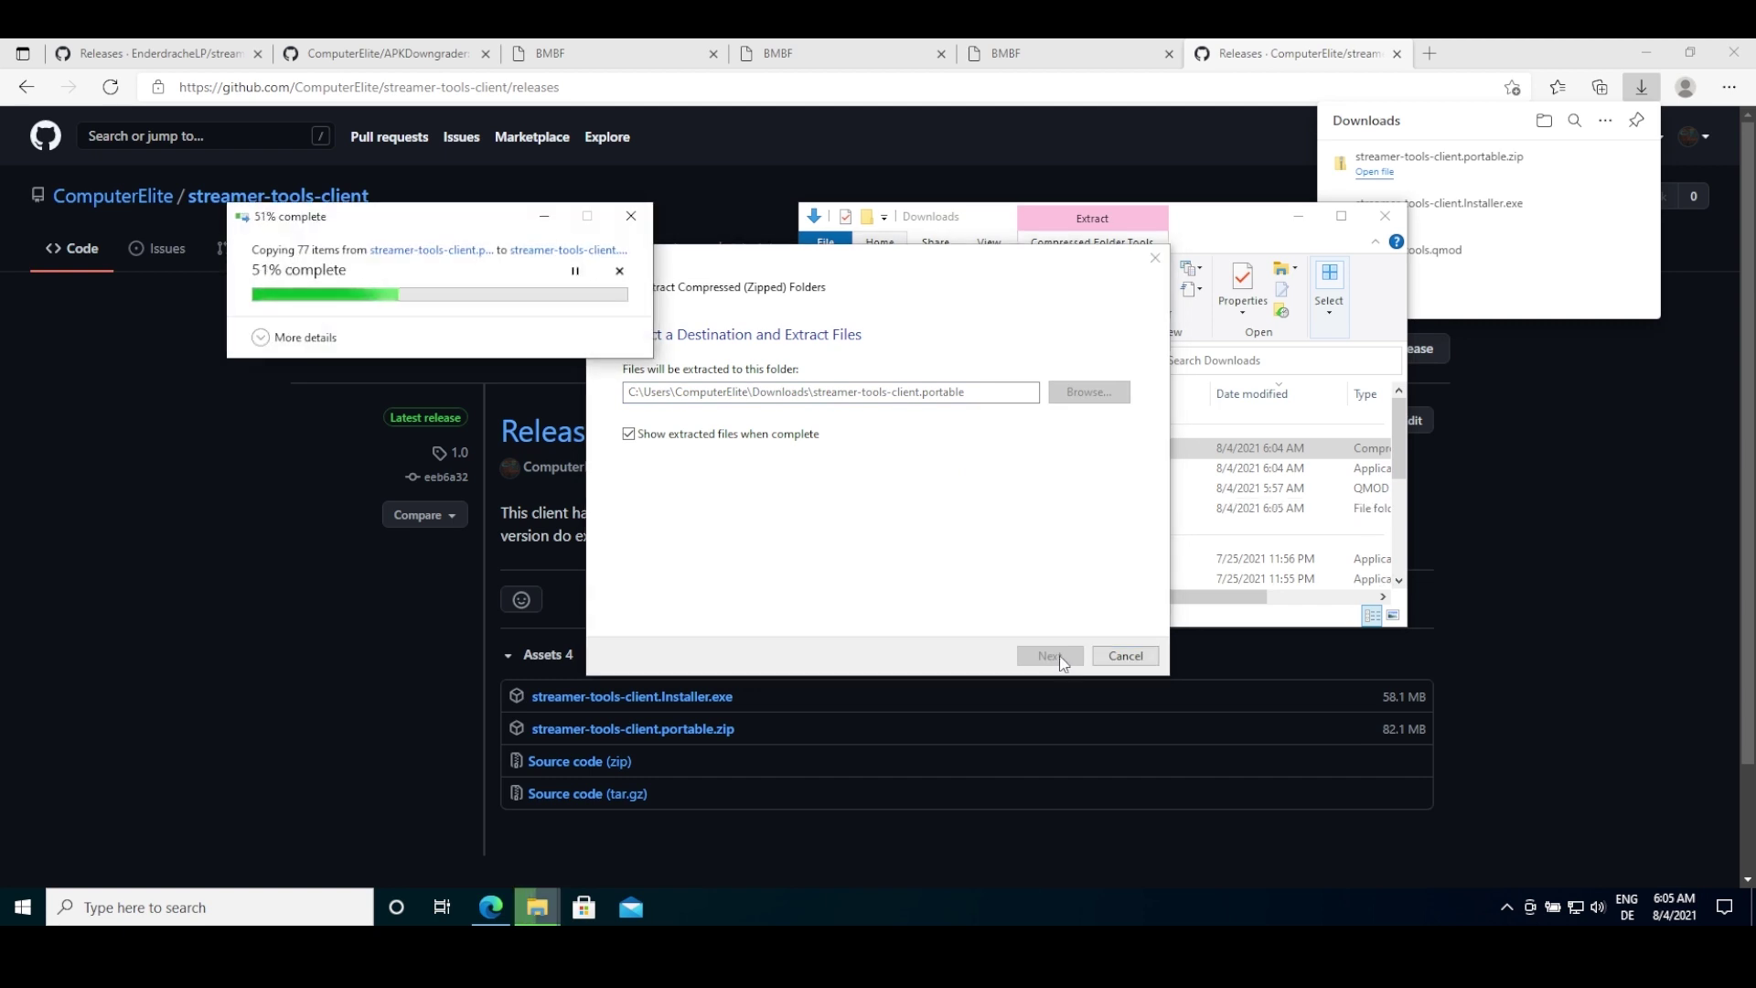
double_click(251, 531)
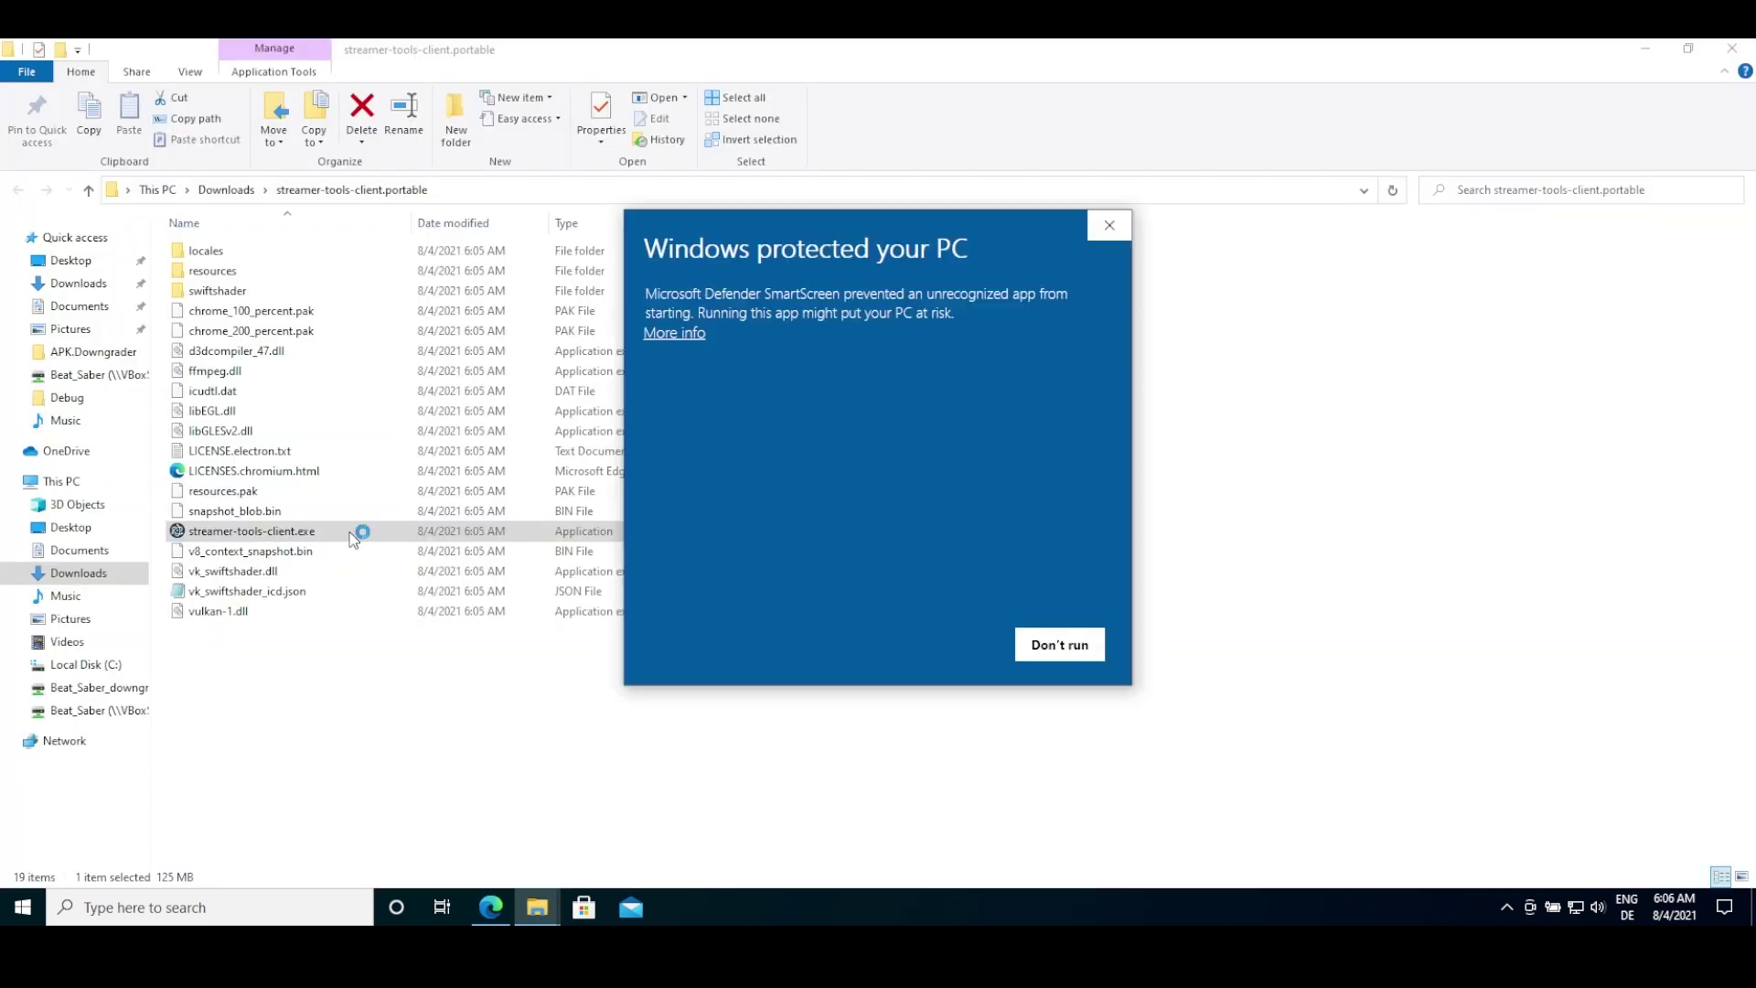
left_click(682, 336)
left_click(942, 644)
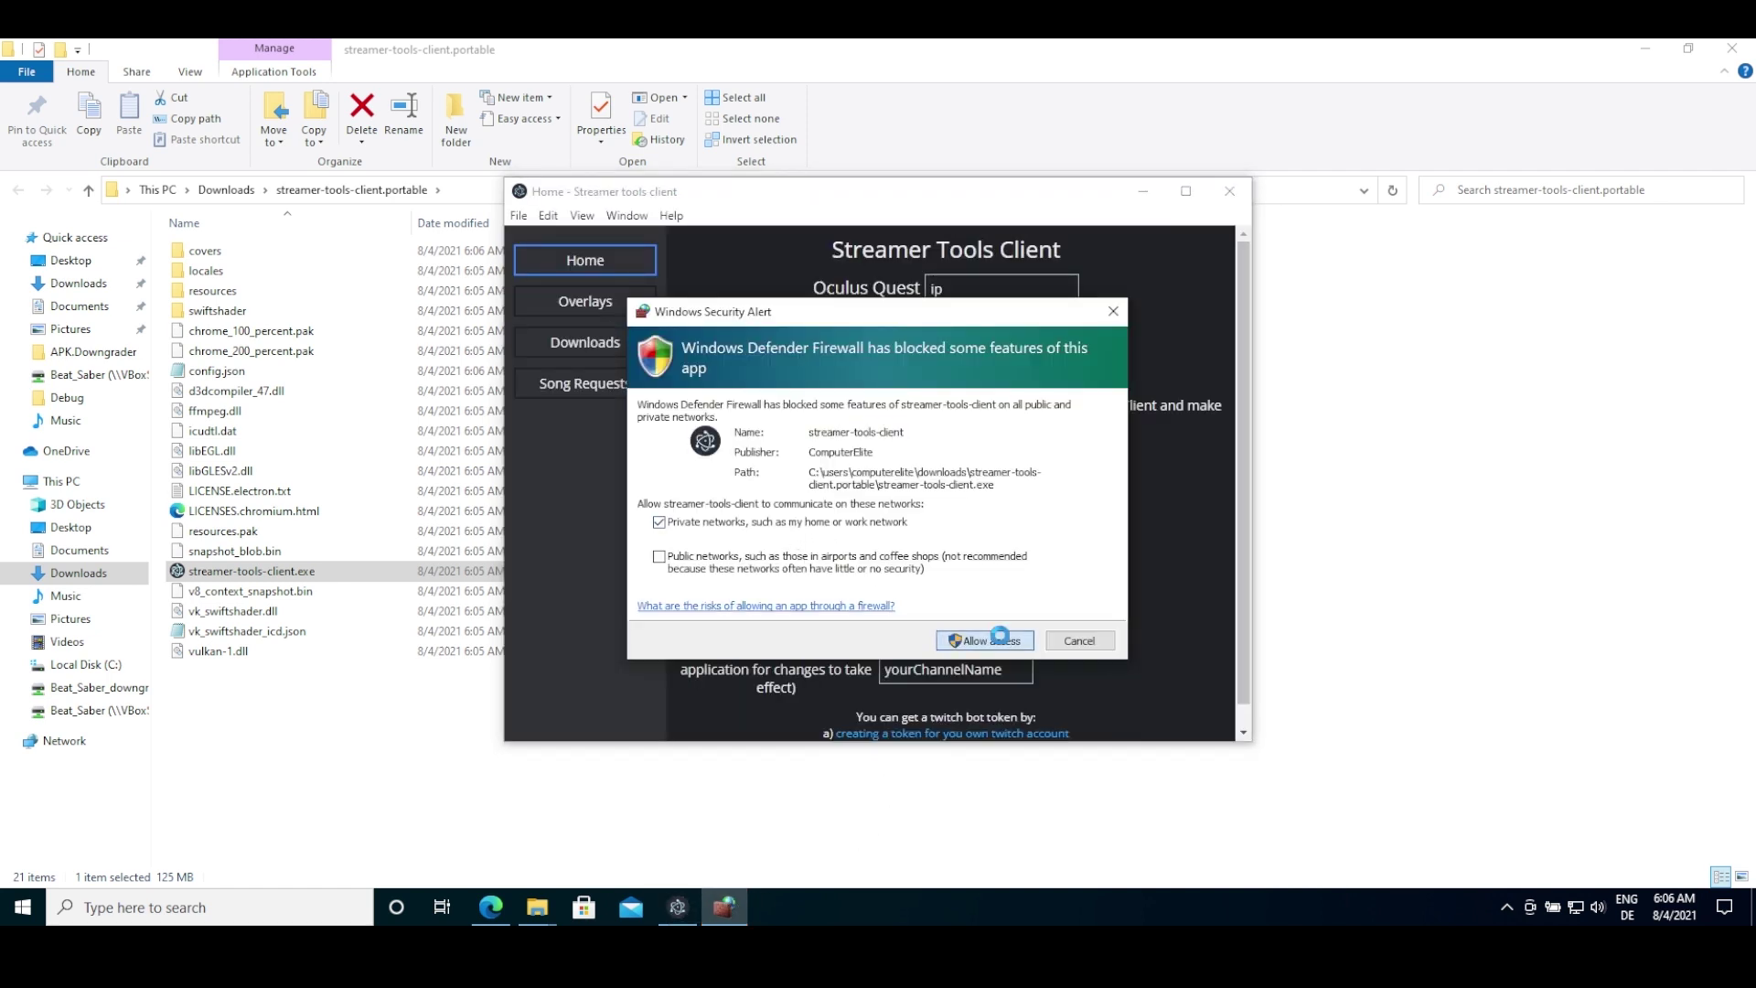
Allow the client through the firewall and accept 192.168.178.56 as the Quest IP.
left_click(983, 641)
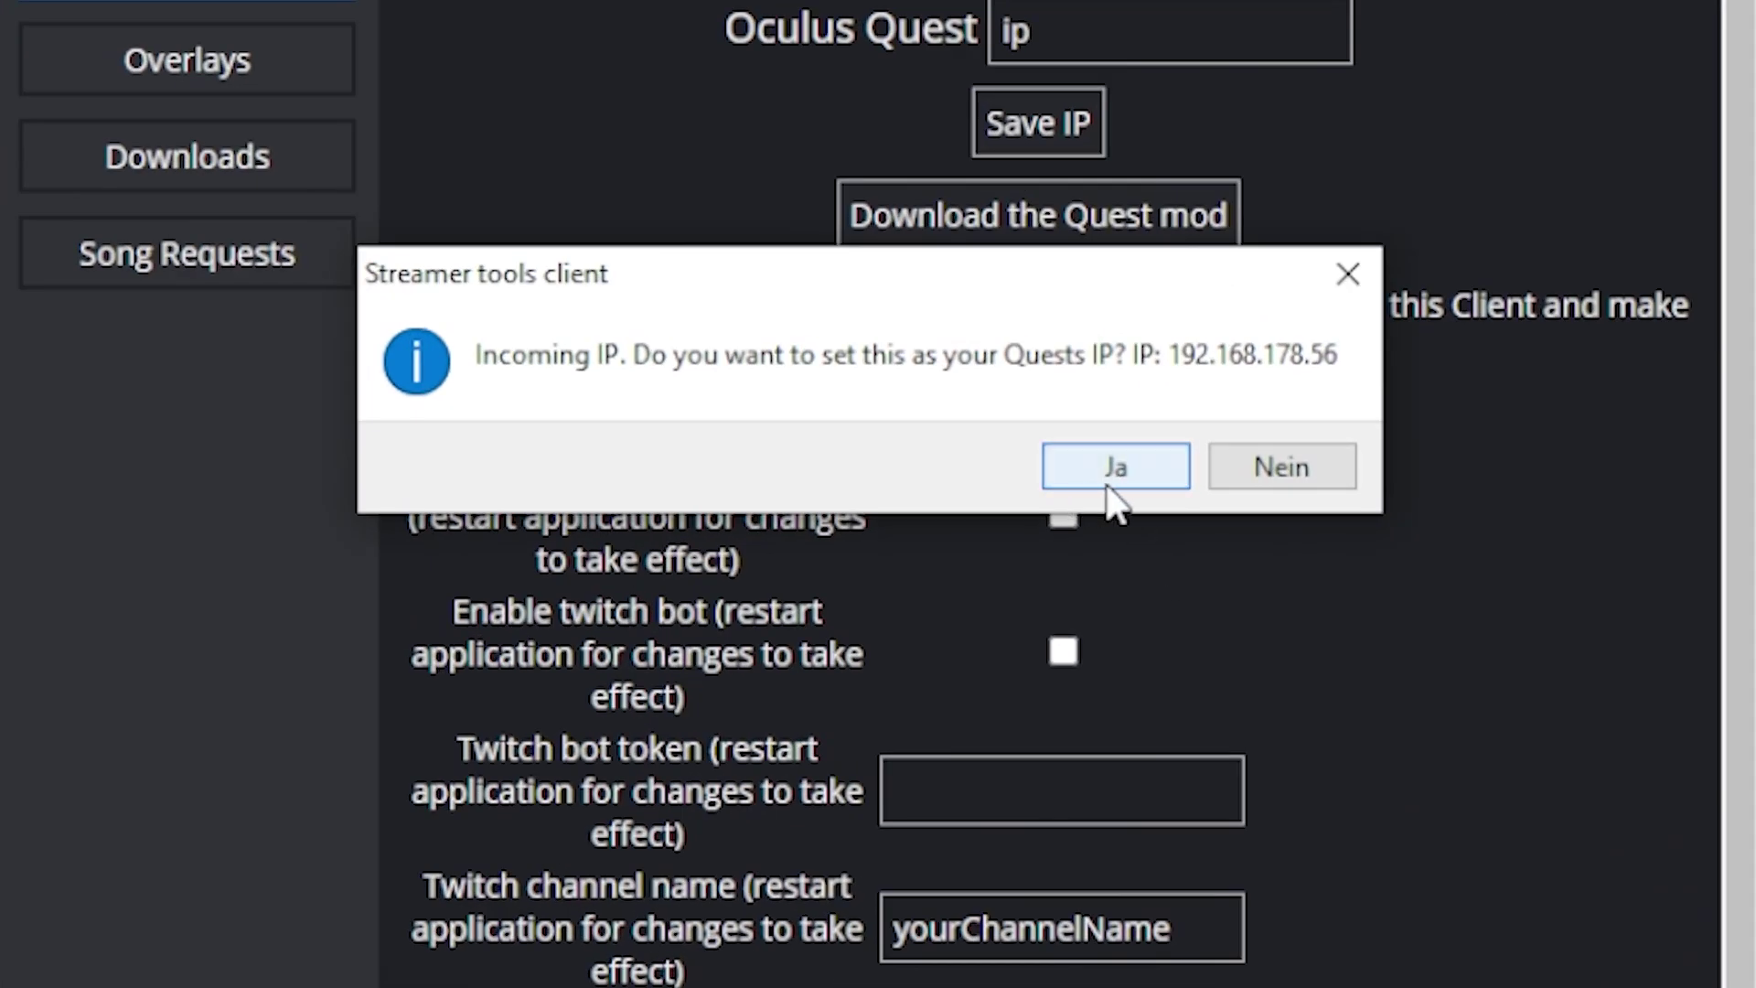
left_click(1108, 485)
left_click(1189, 455)
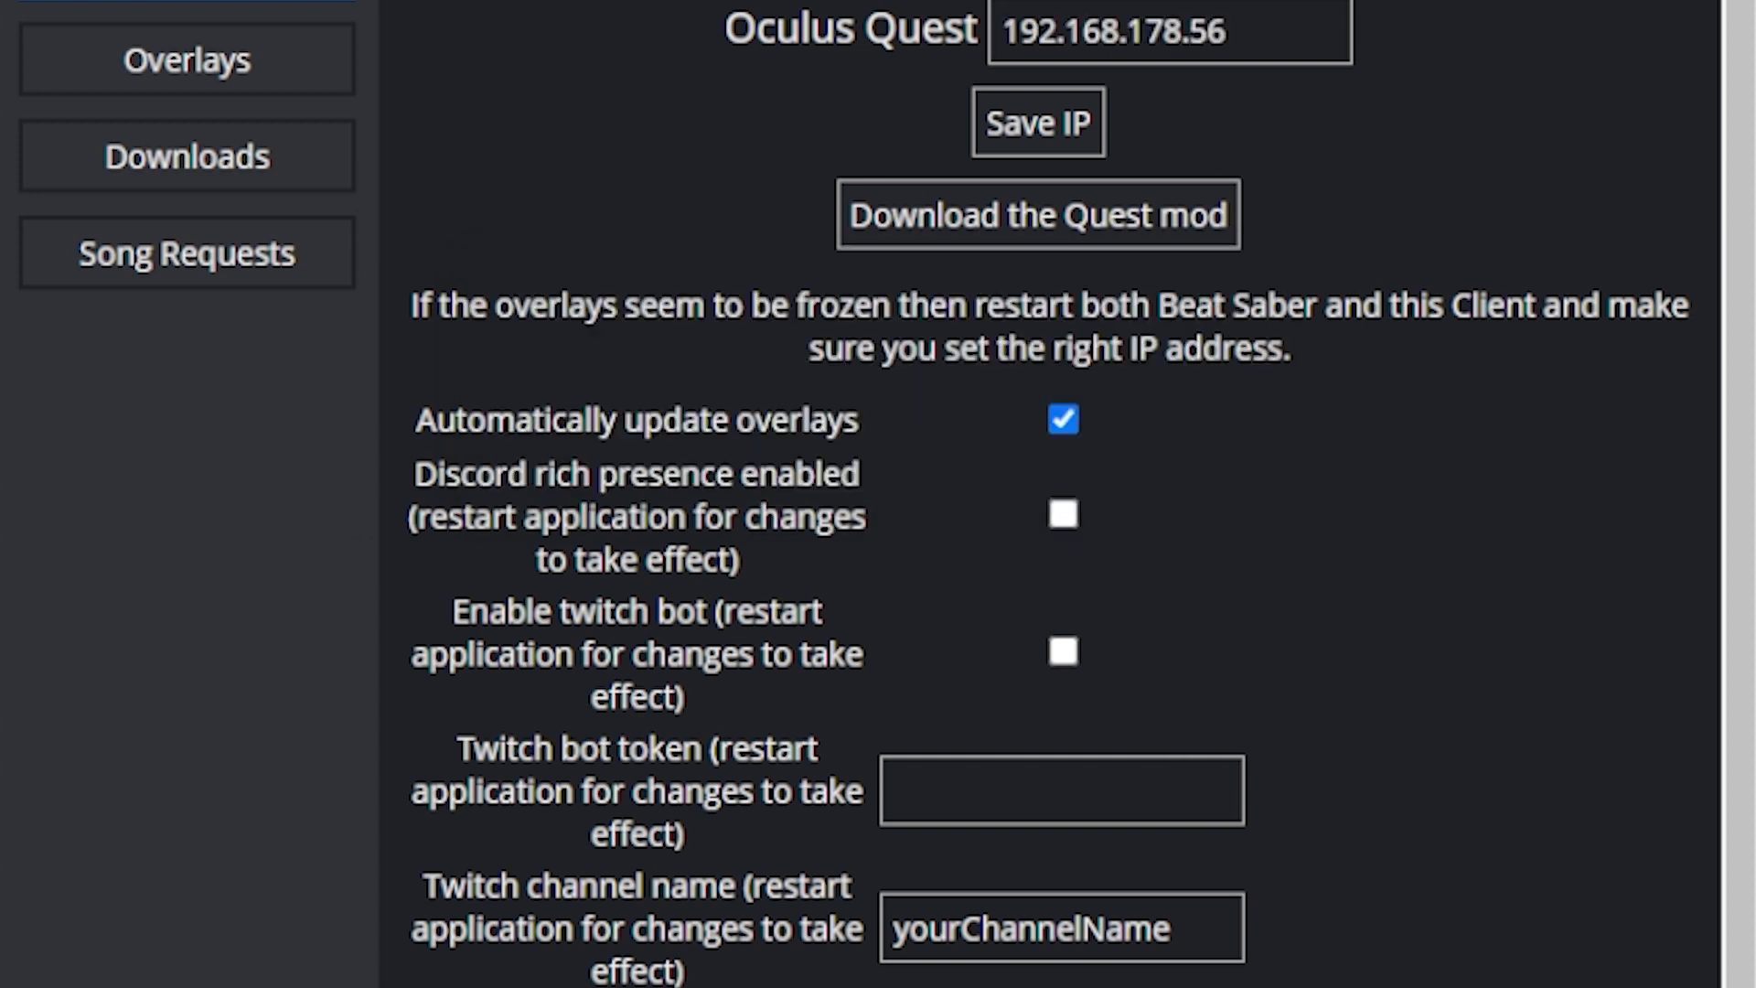
left_click(183, 157)
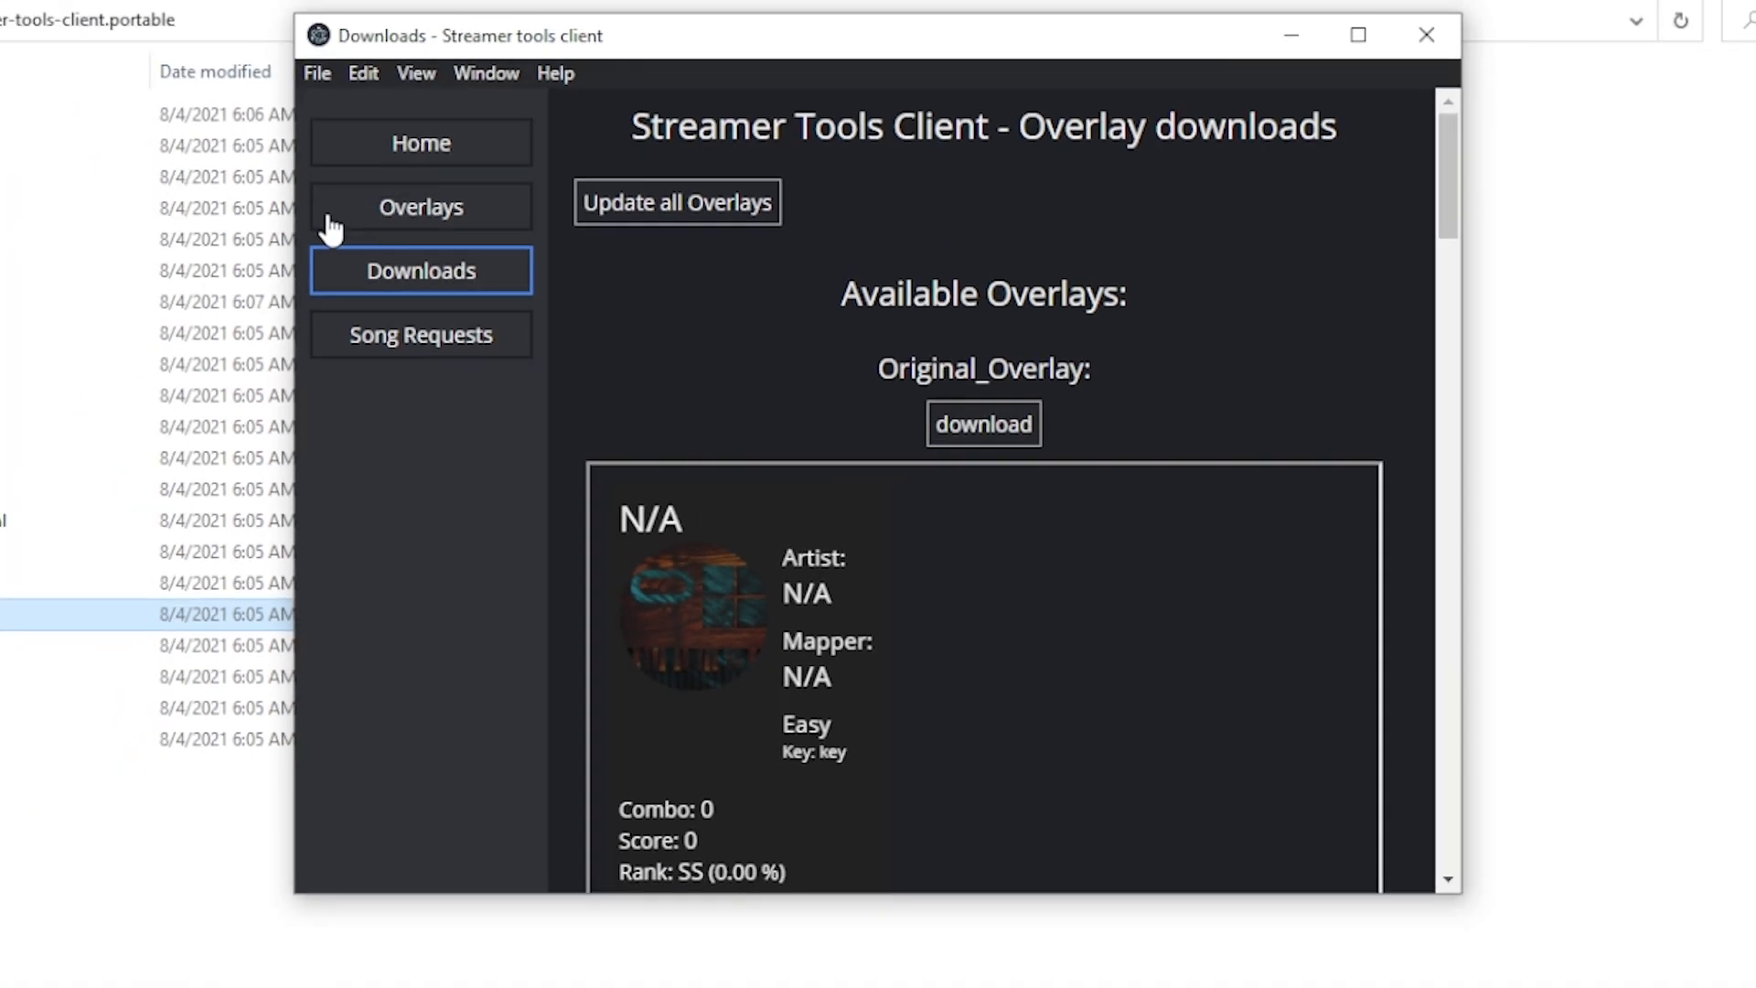
Download Original_Overlay and bring up the Overlays configuration page.
left_click(991, 424)
scroll(991, 414, "down", 9)
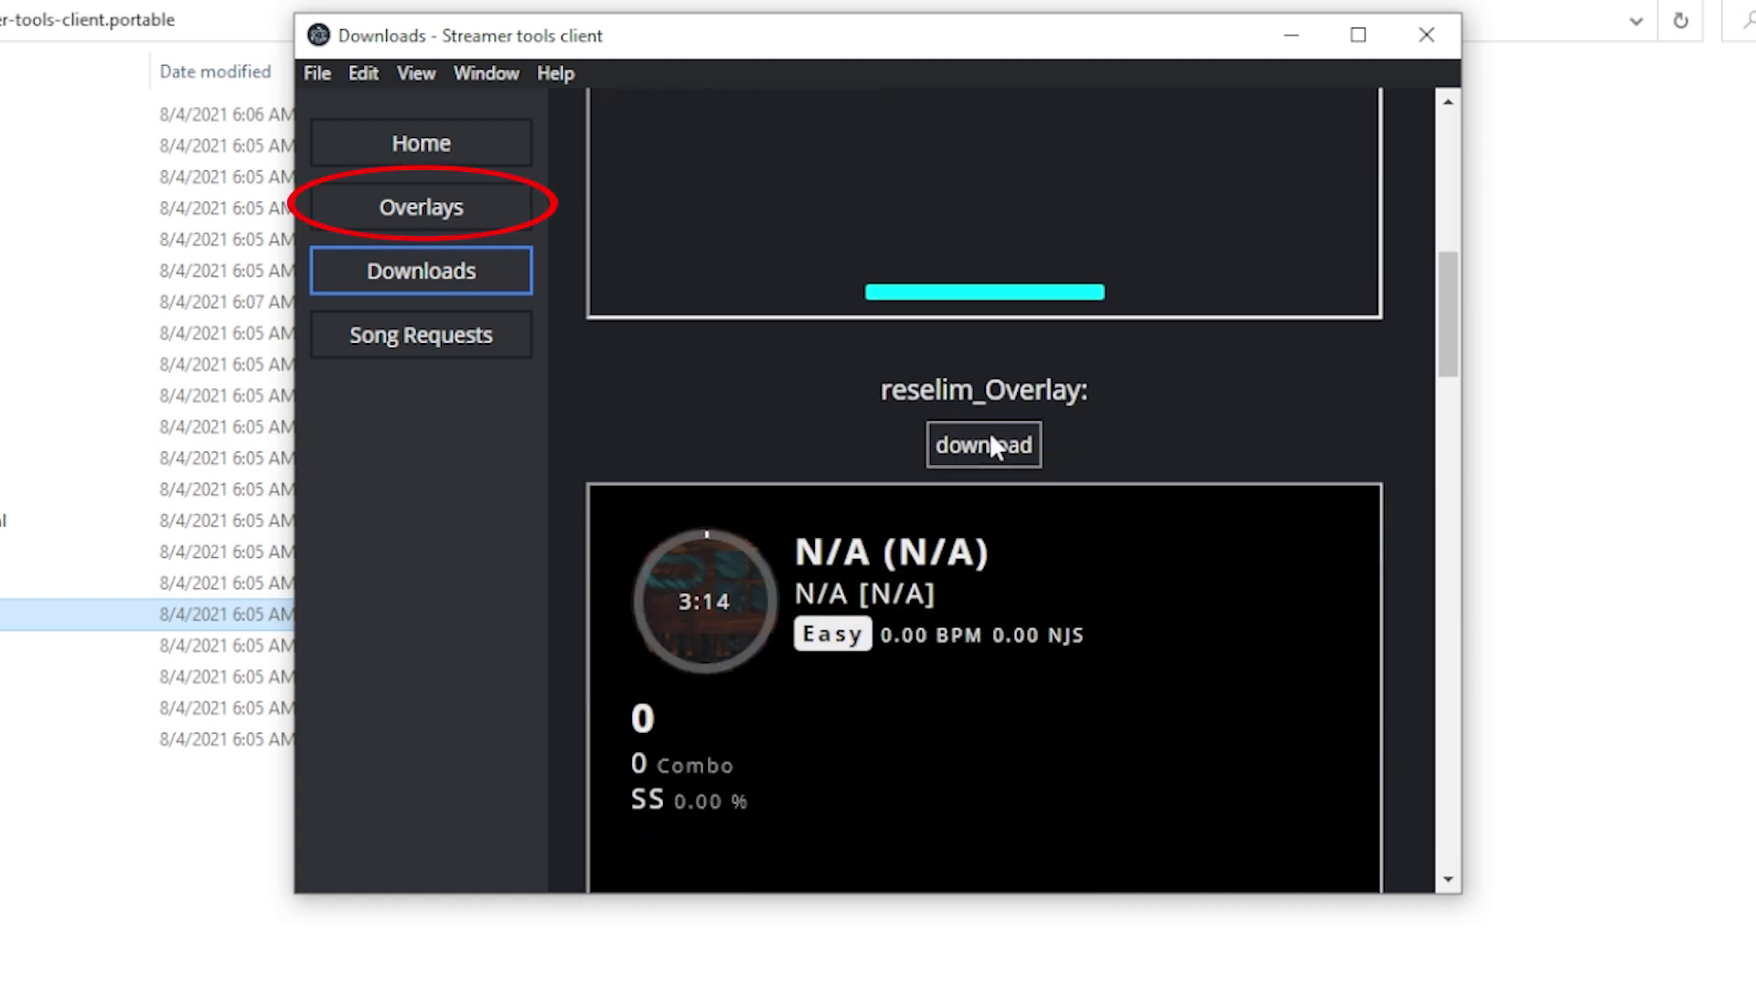
left_click(423, 198)
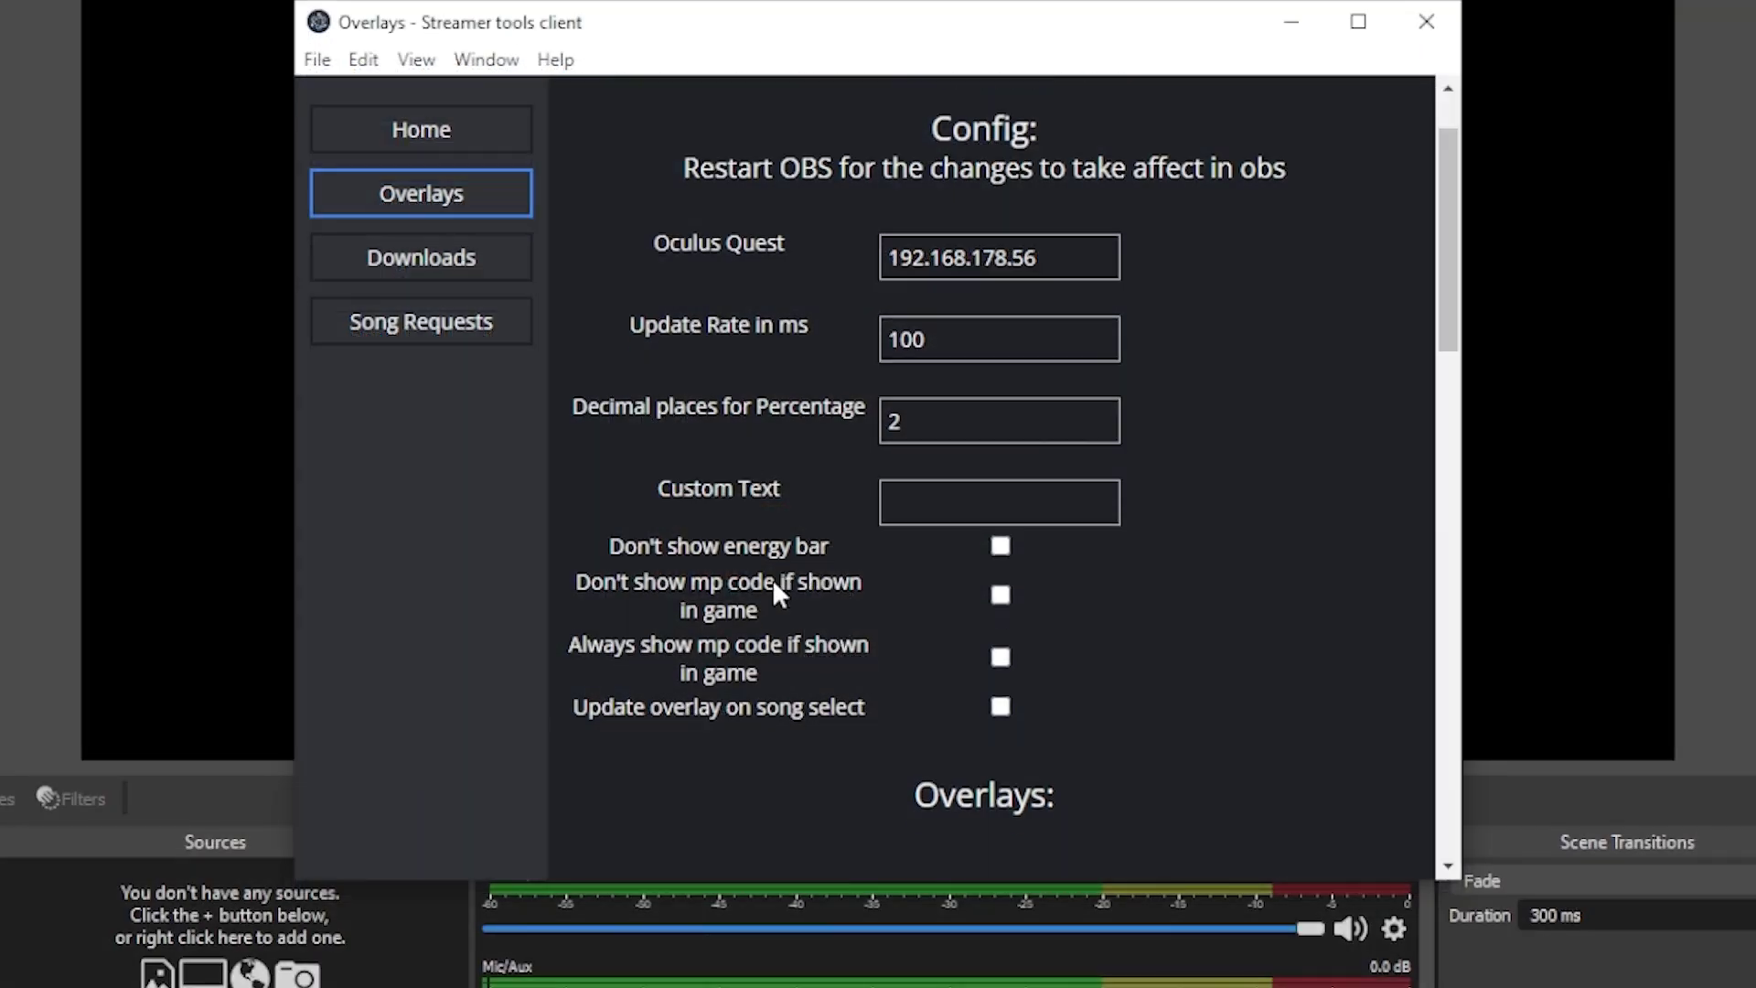
Copy the Original_Overlay URL from the Streamer Tools client.
scroll(772, 578, "down", 5)
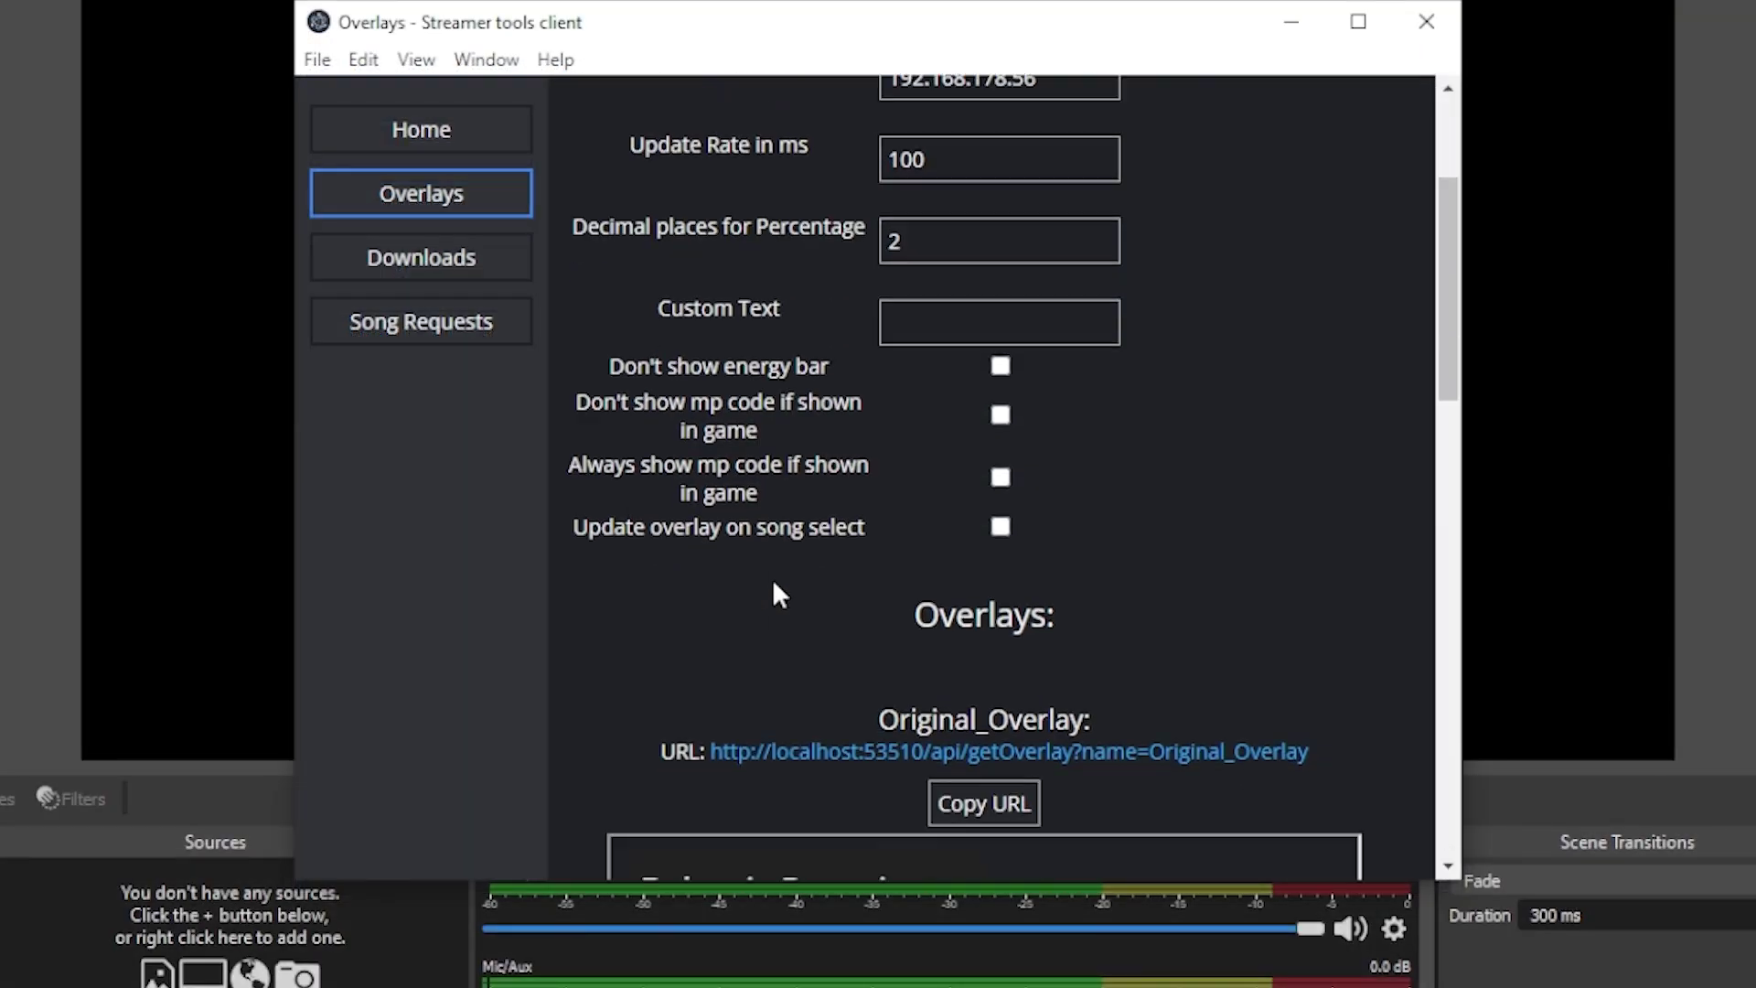
left_click(993, 555)
left_click(1051, 456)
left_click(260, 917)
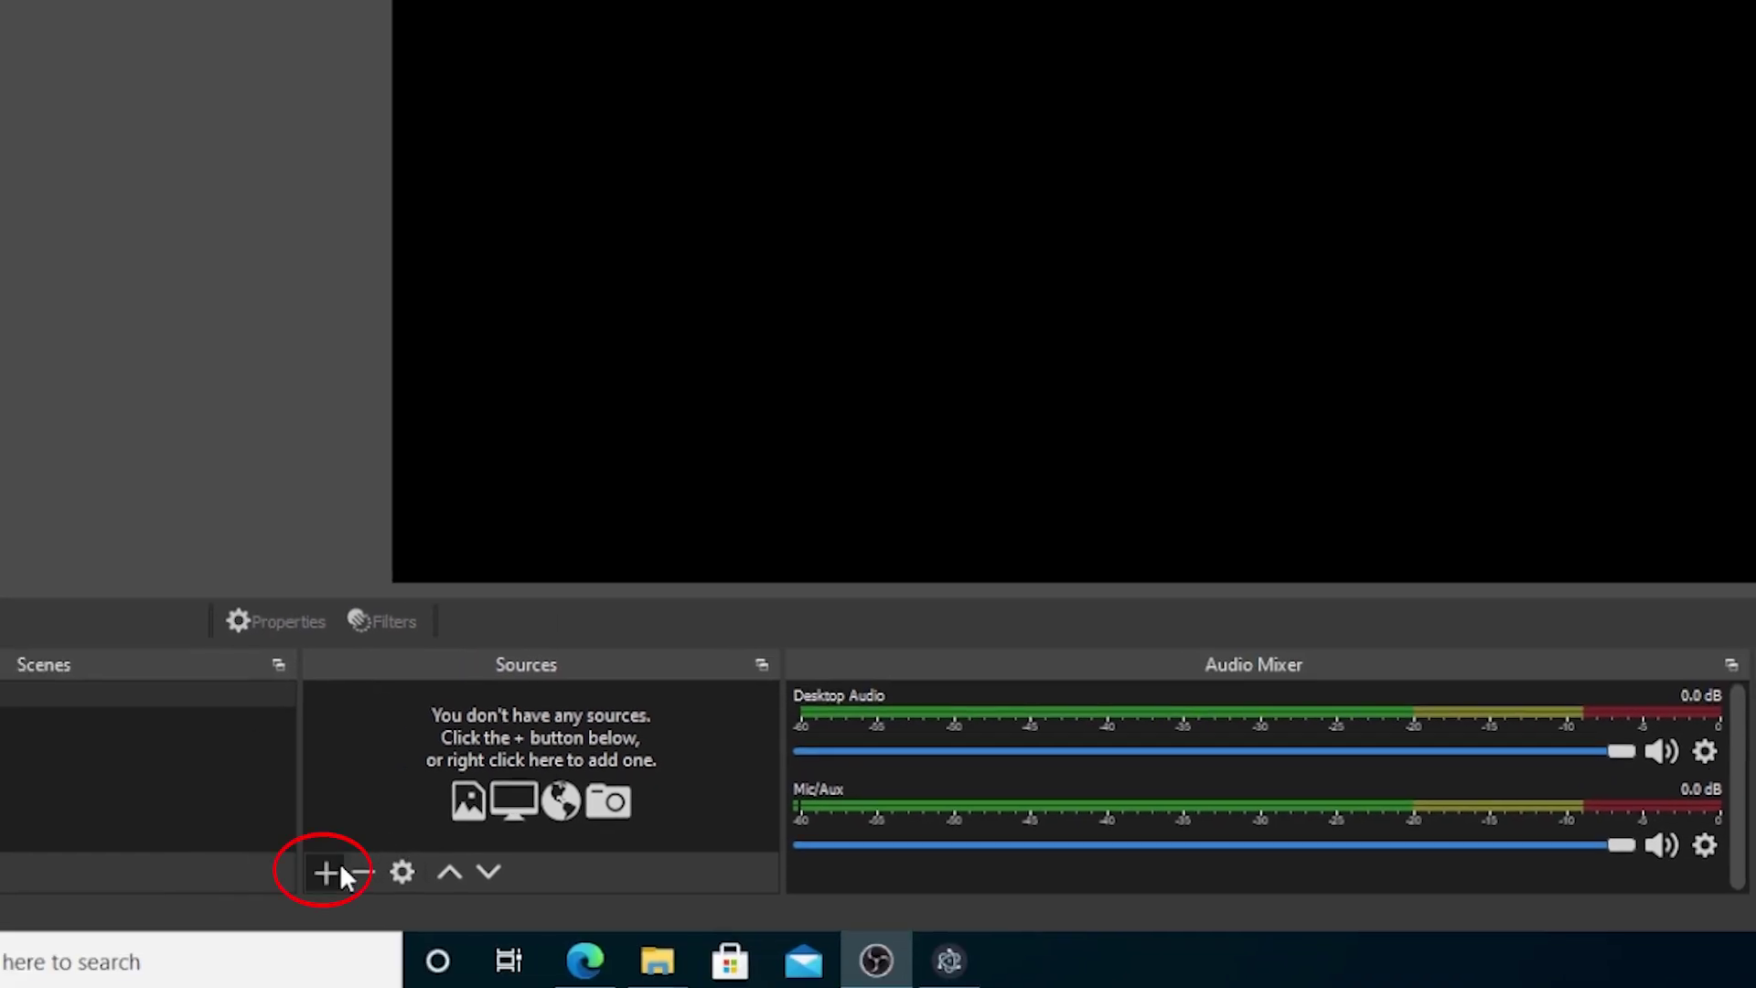
Add an OBS browser source using the pasted overlay URL at 1920×1080.
left_click(331, 870)
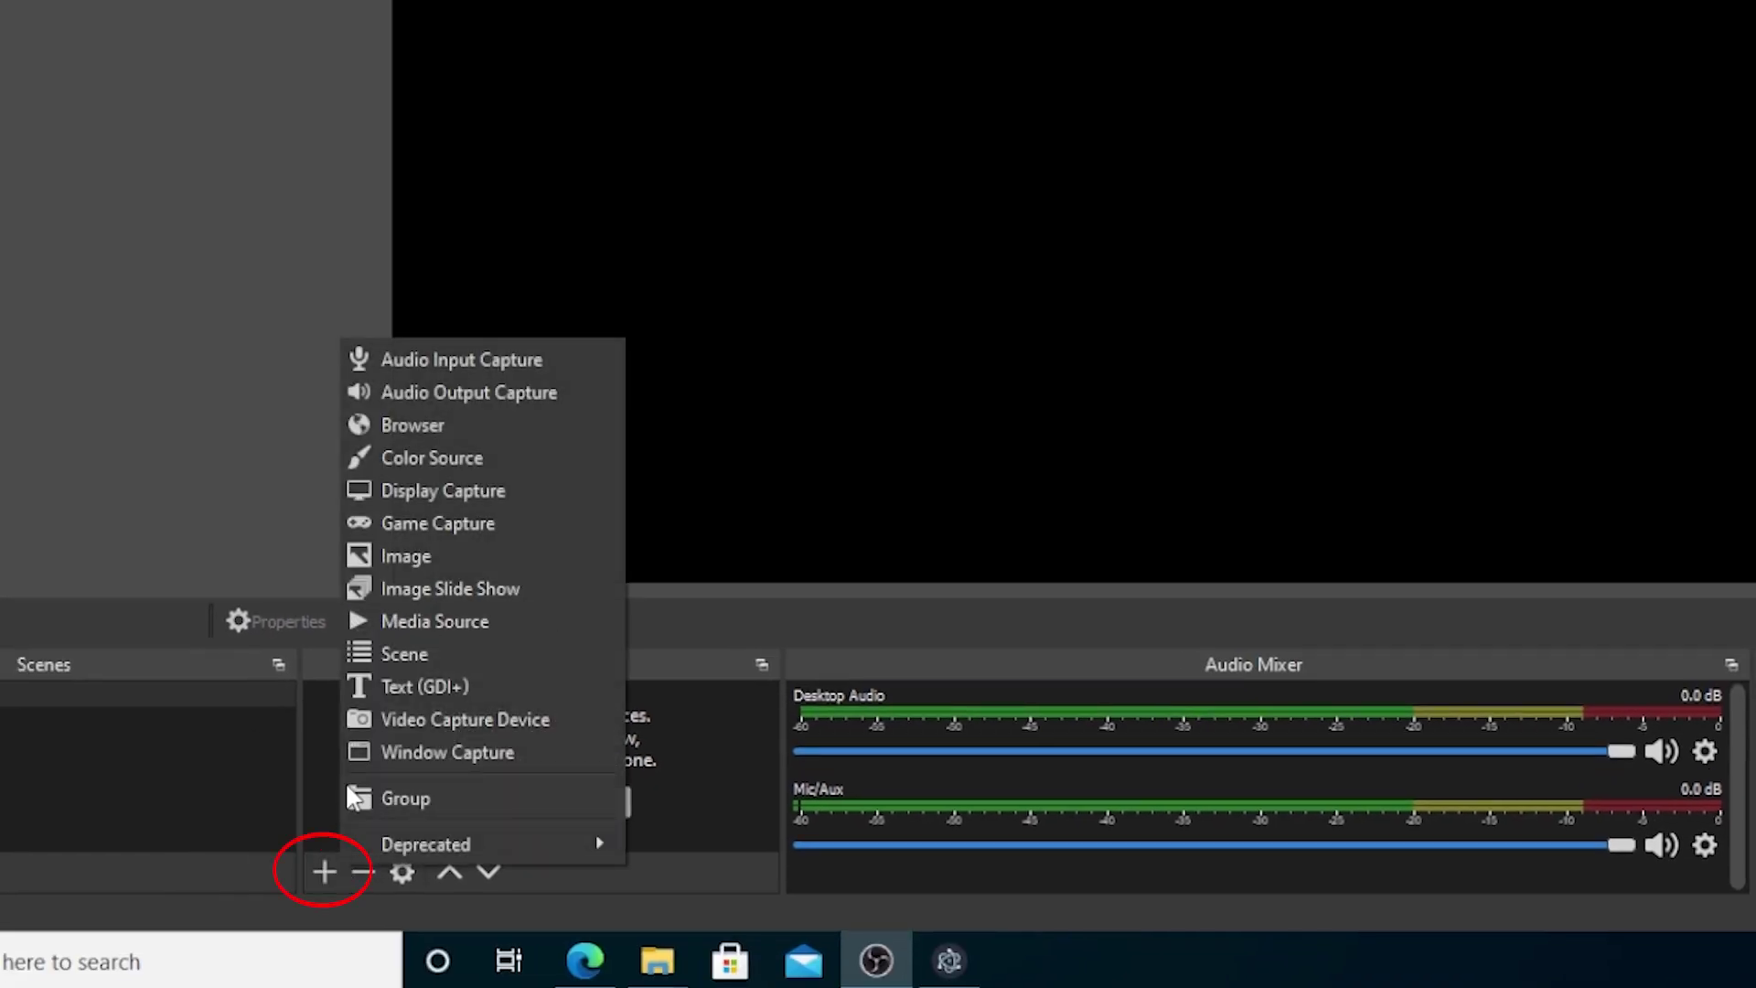
left_click(425, 426)
left_click(1277, 487)
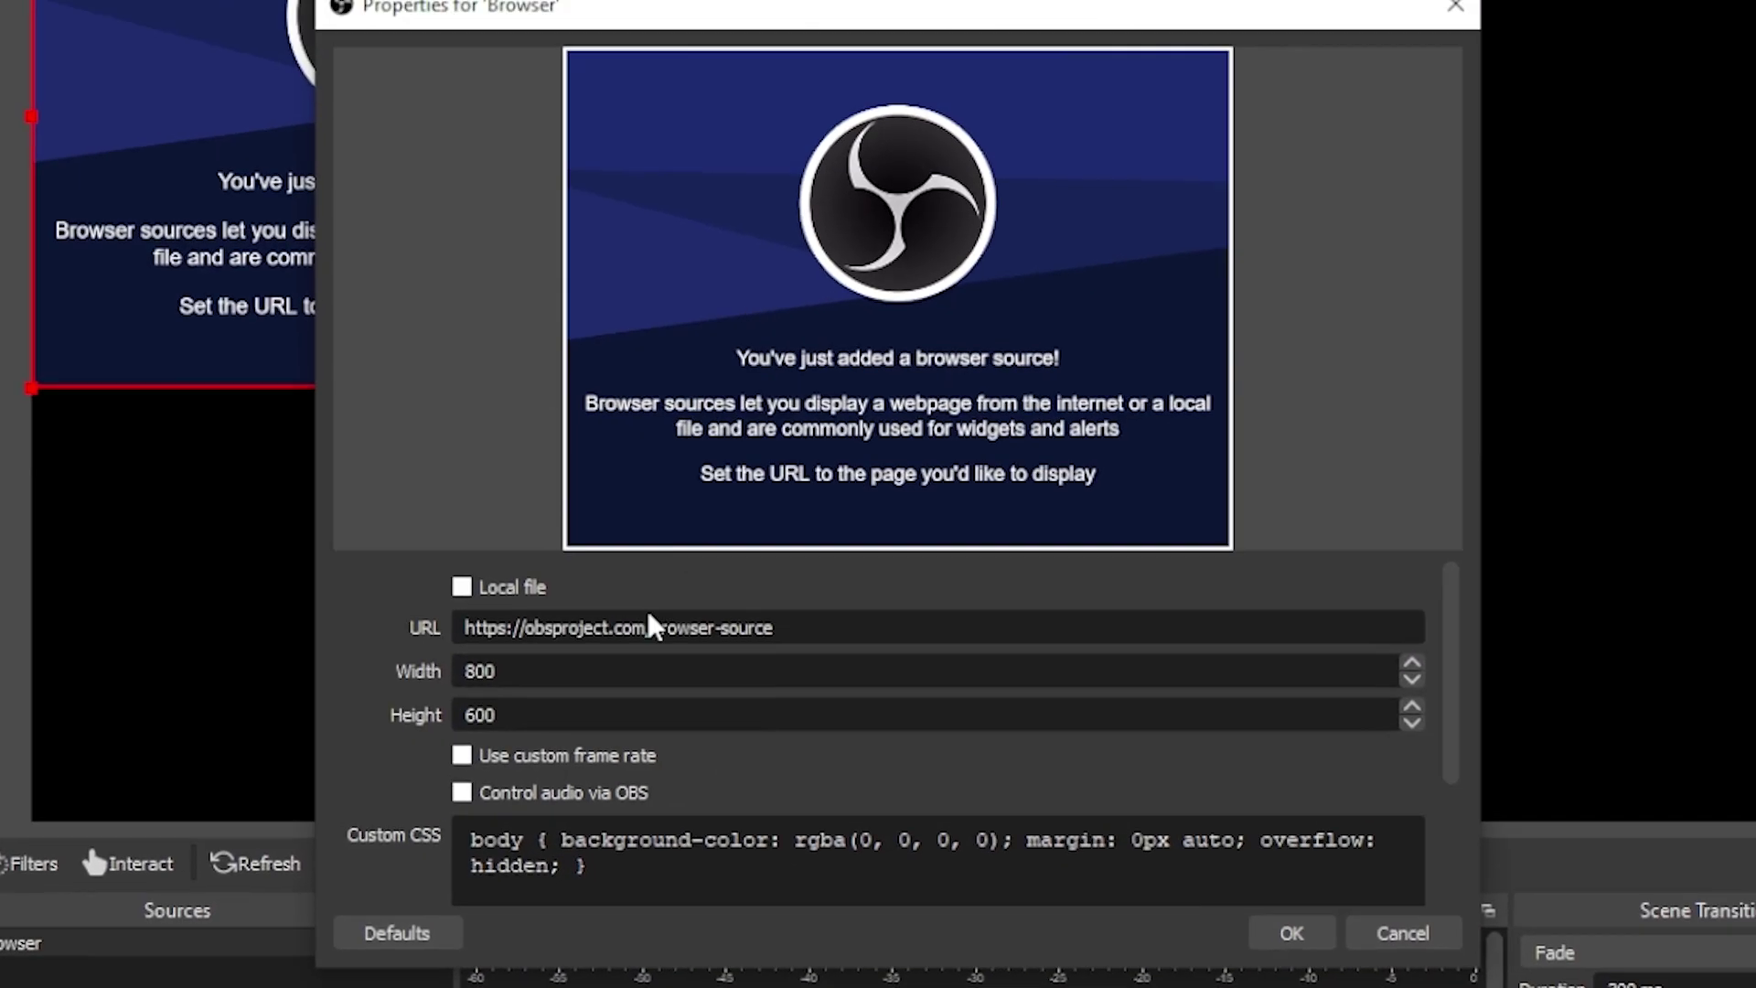
triple_click(987, 378)
key("ctrl+v")
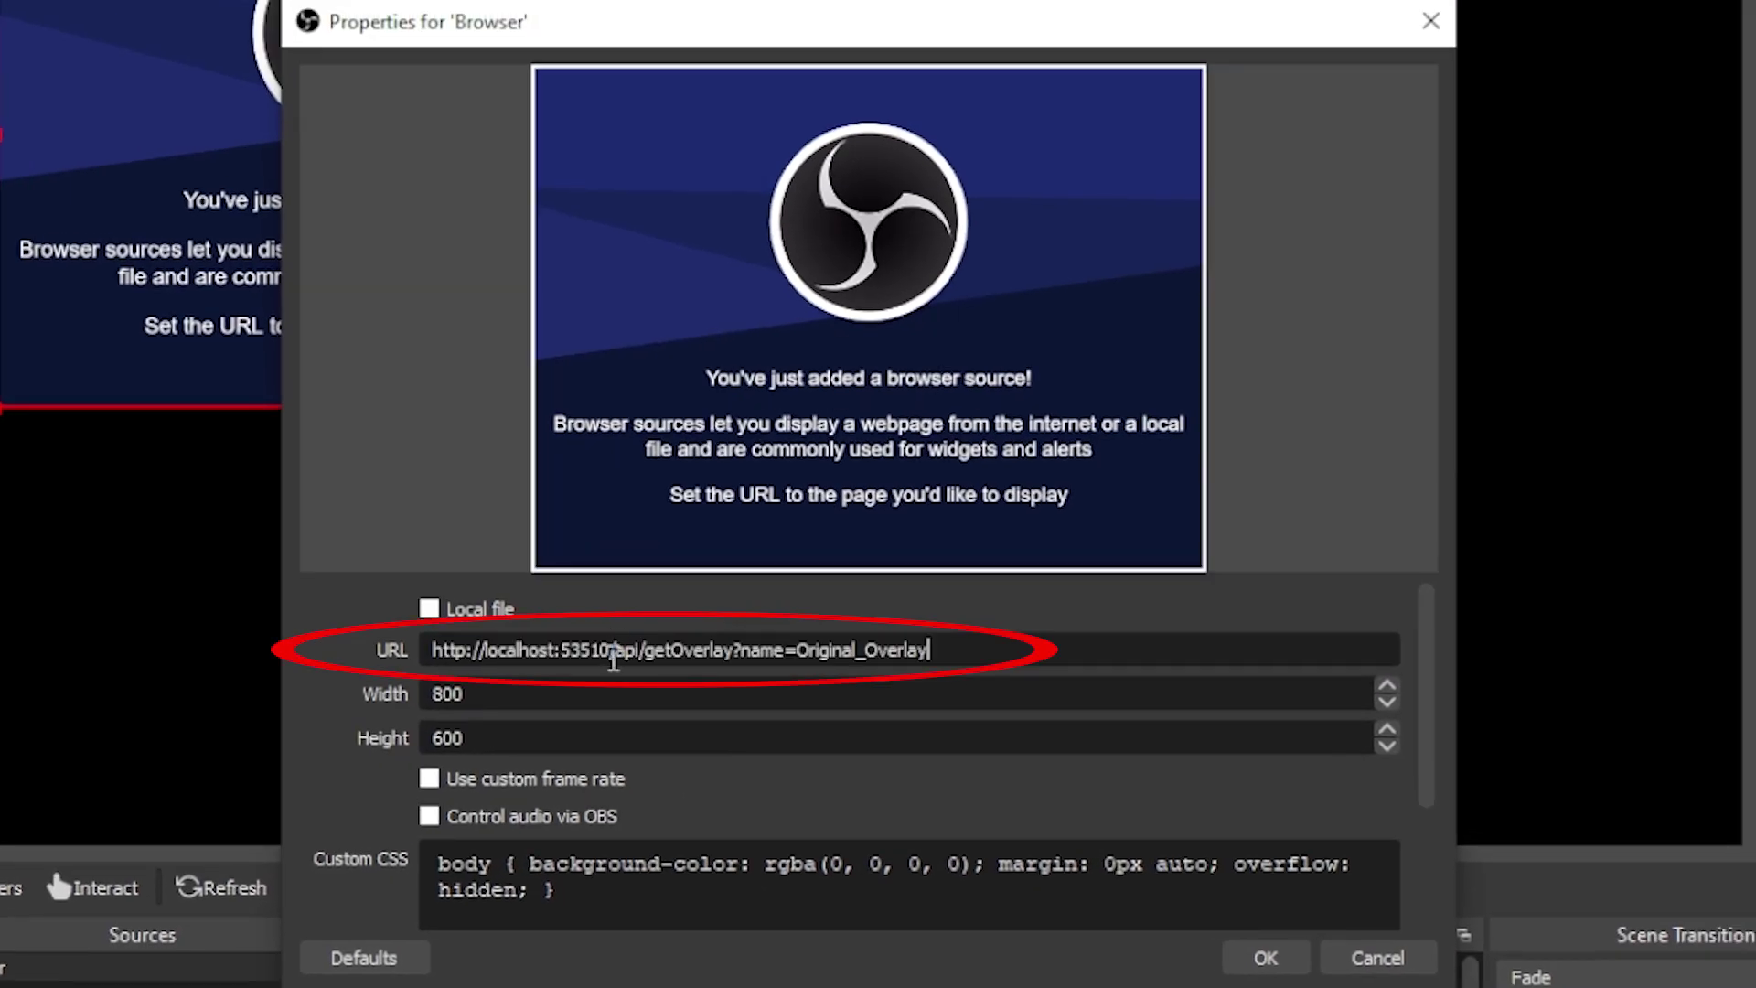
double_click(591, 698)
type("1920")
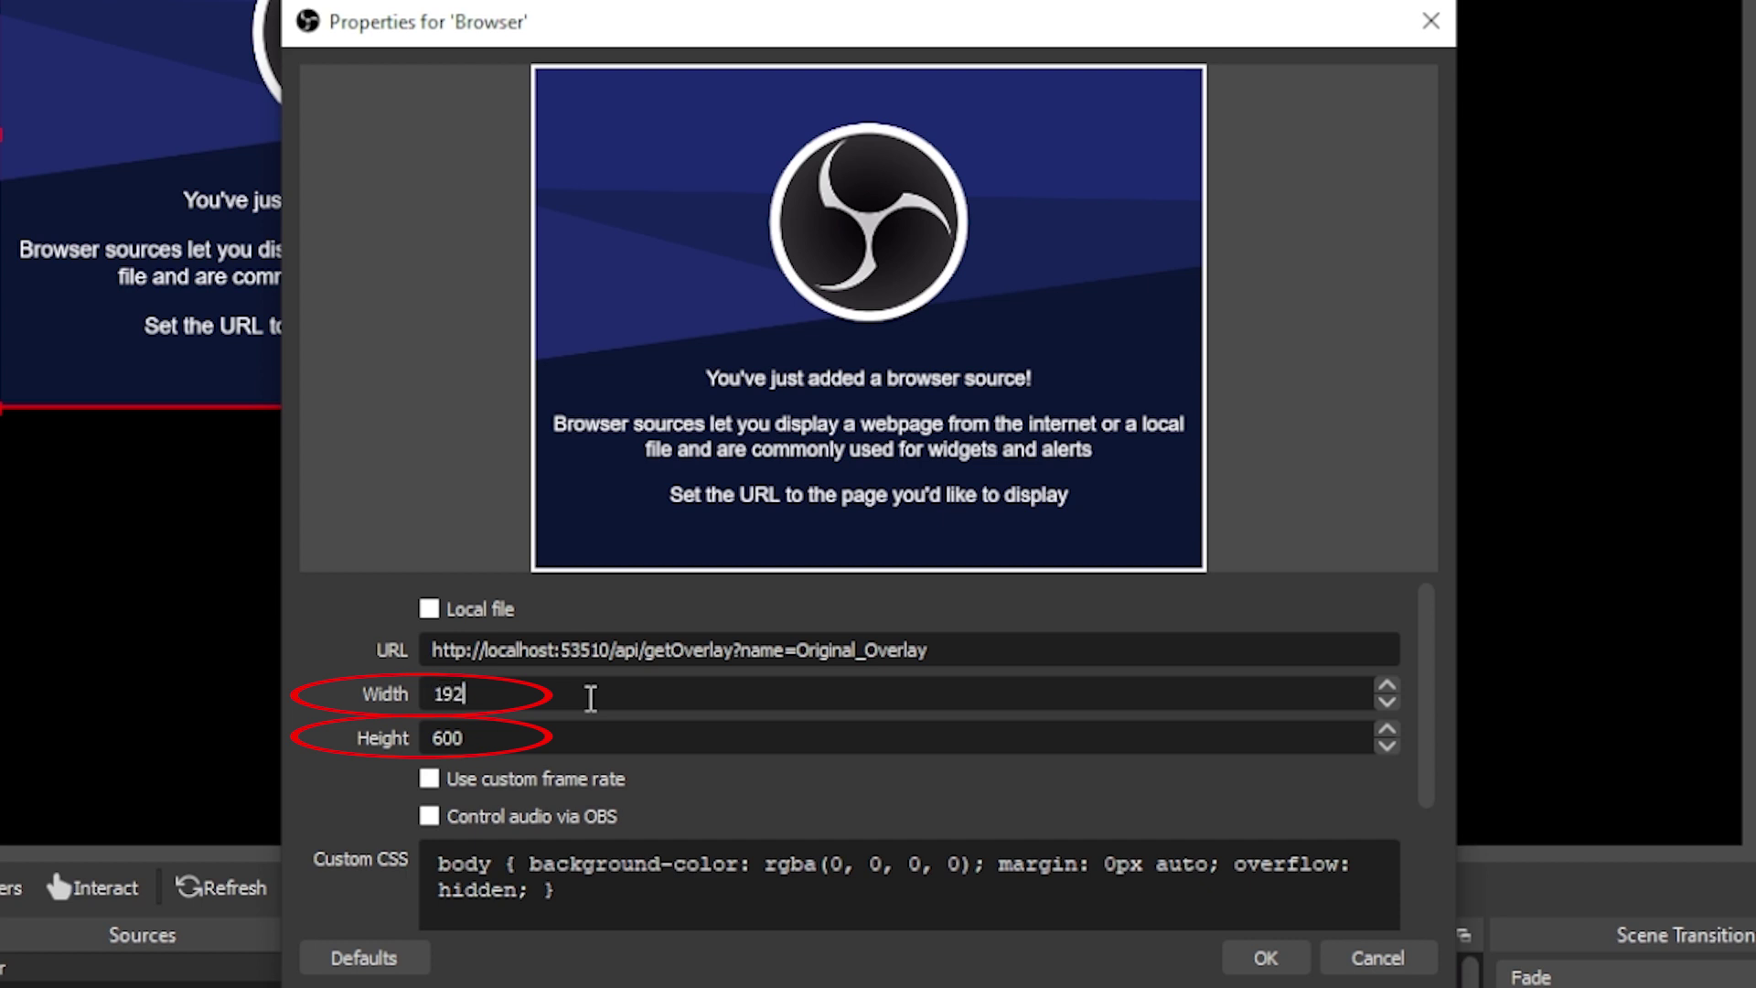
double_click(448, 738)
type("1080")
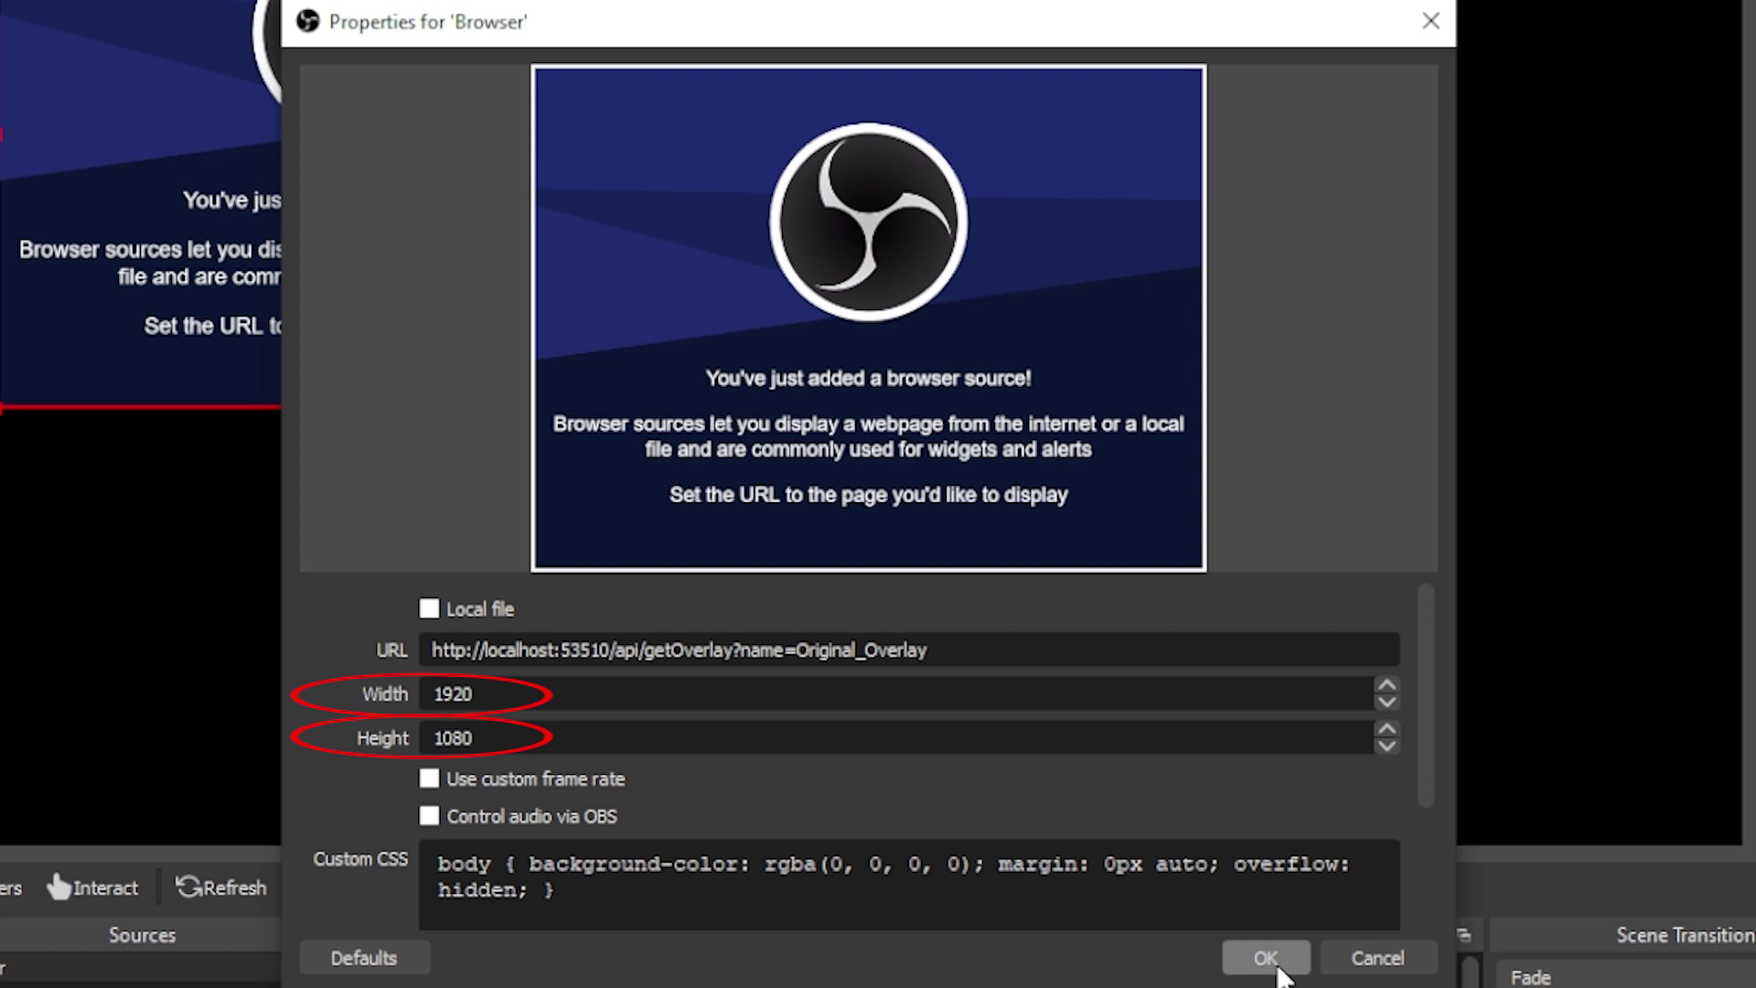
left_click(1265, 958)
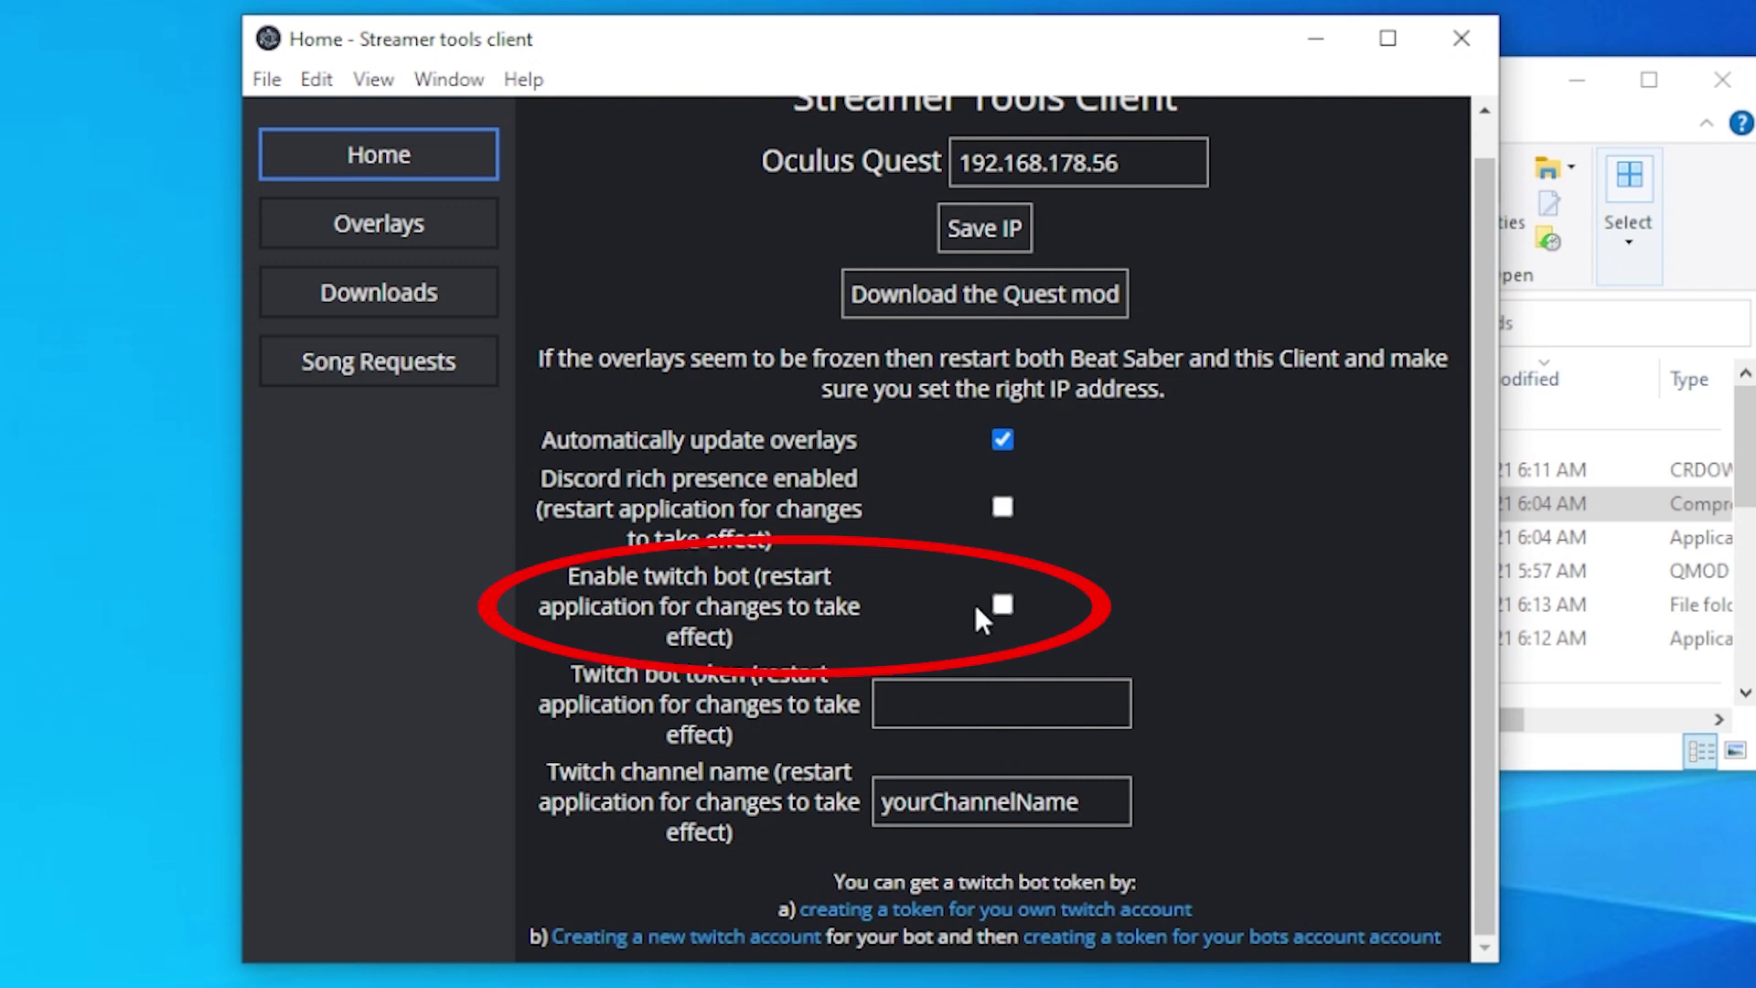
Enable the Twitch bot, enter the streamer's channel name, and connect Twitch's OAuth token generator.
left_click(1003, 603)
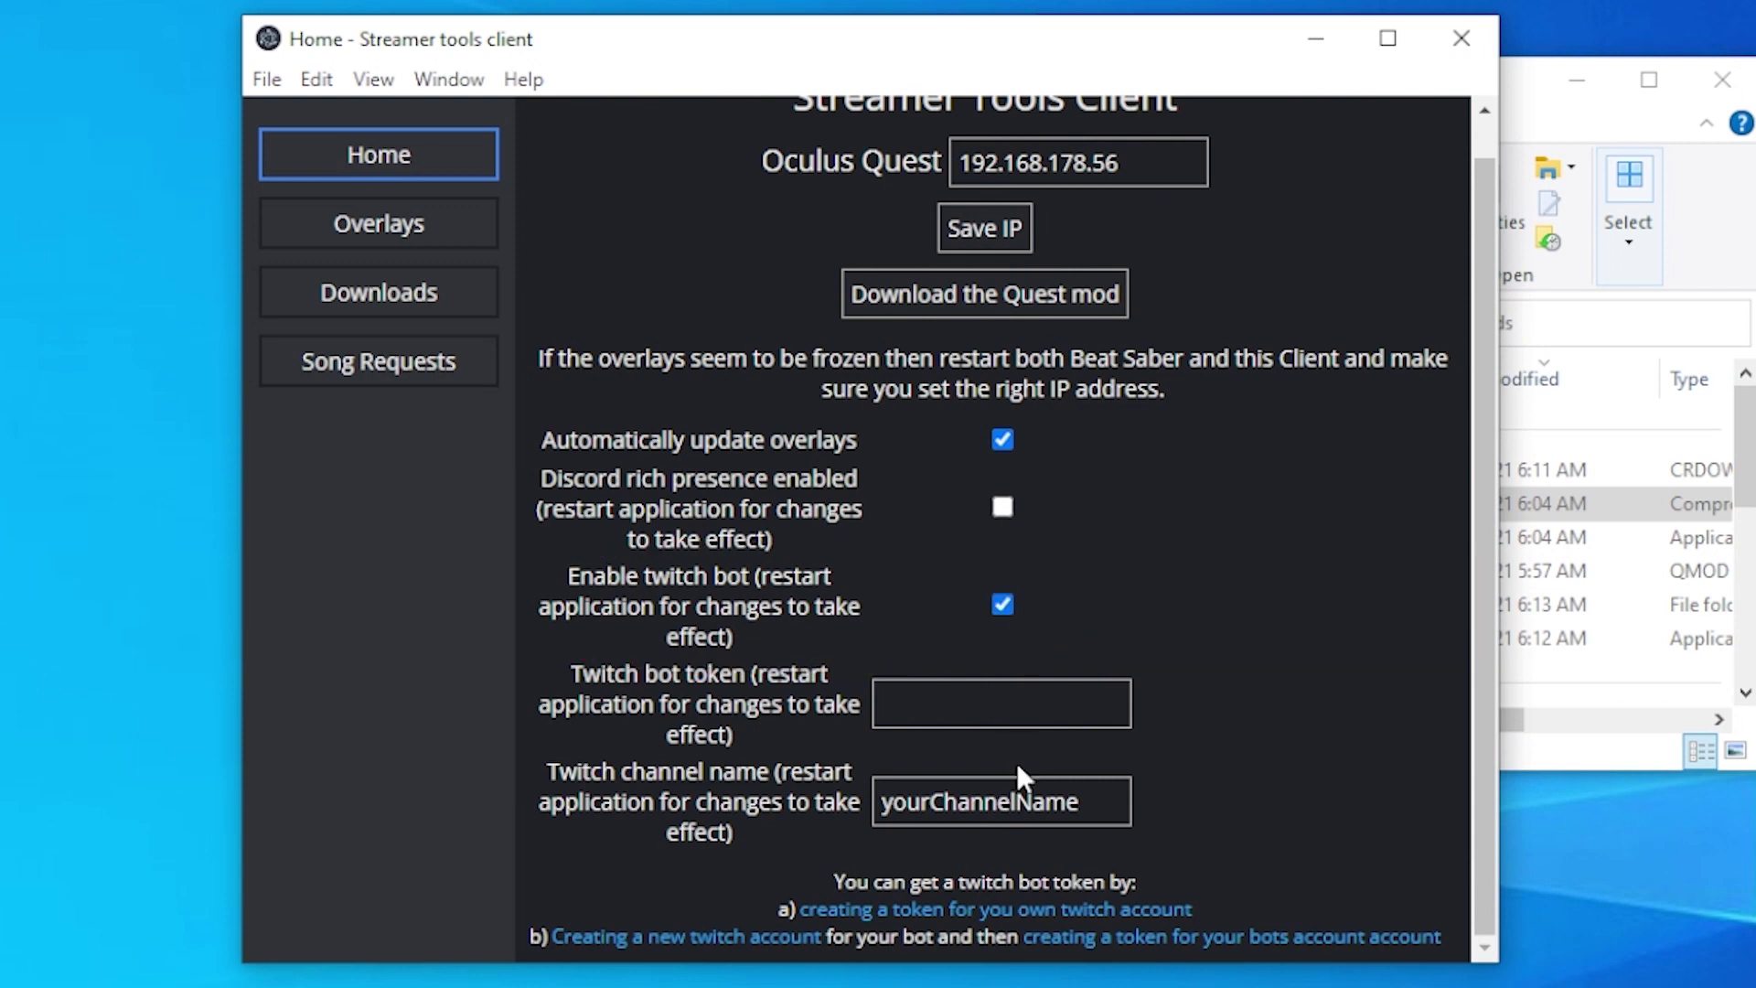
double_click(1062, 804)
type("co")
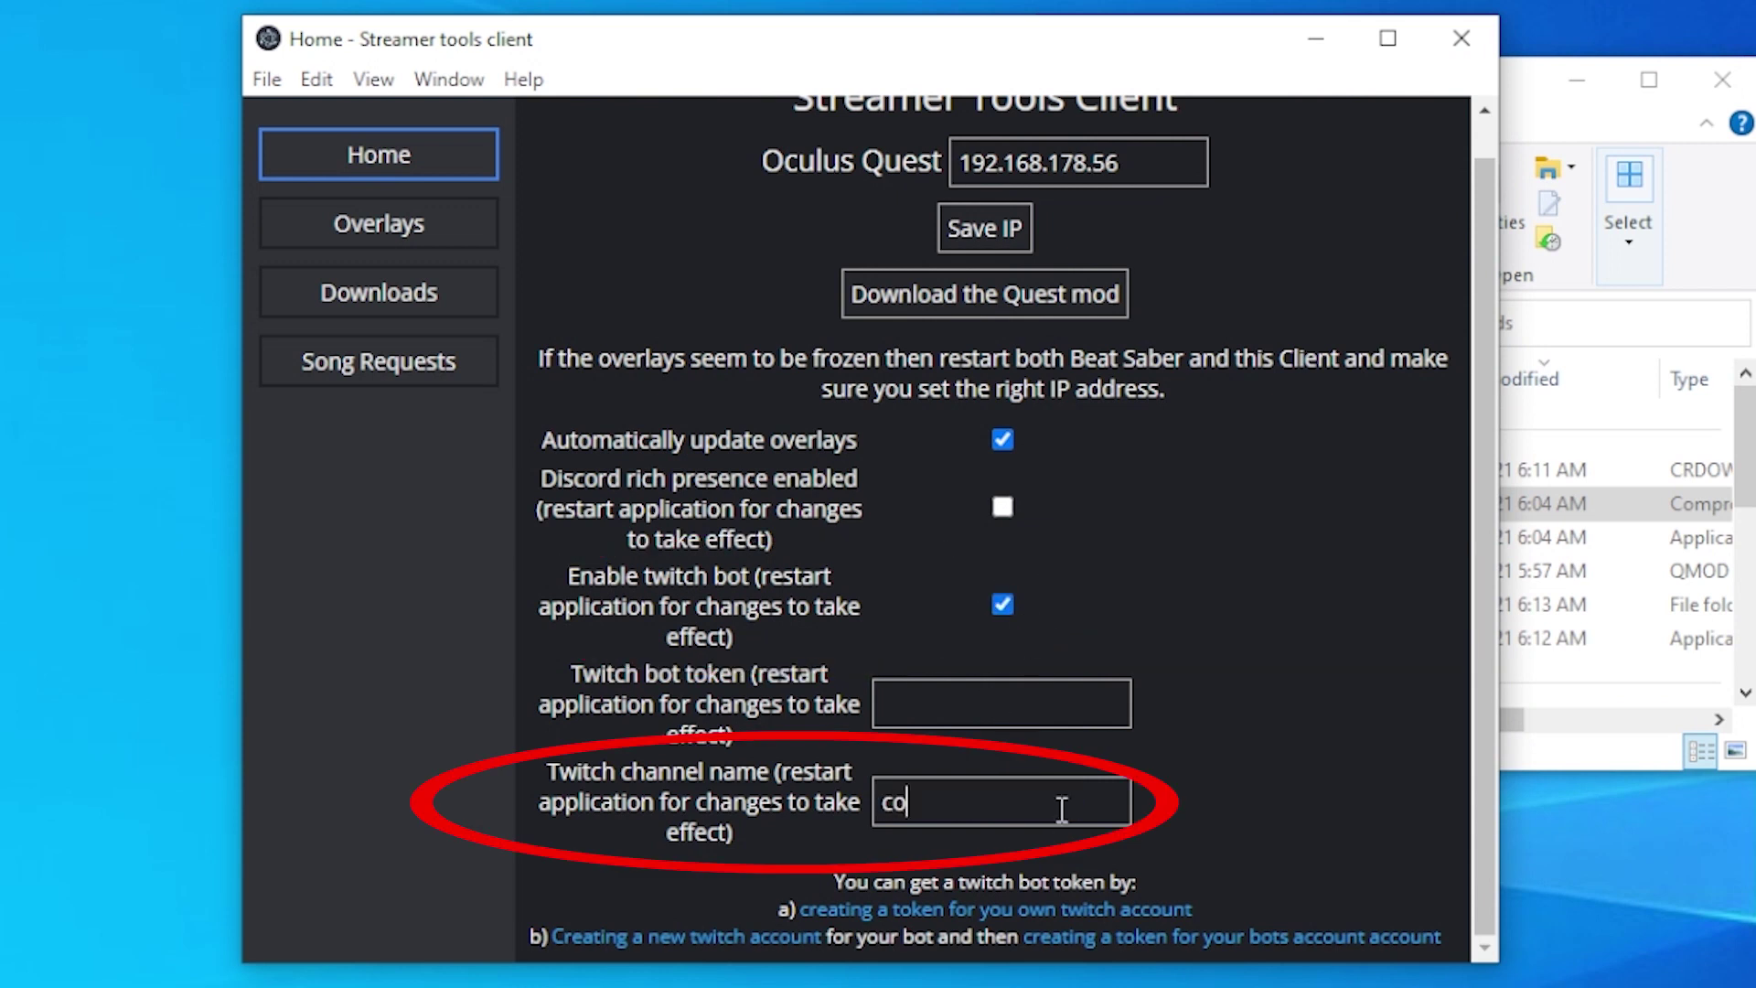
type("mputerelite_dev")
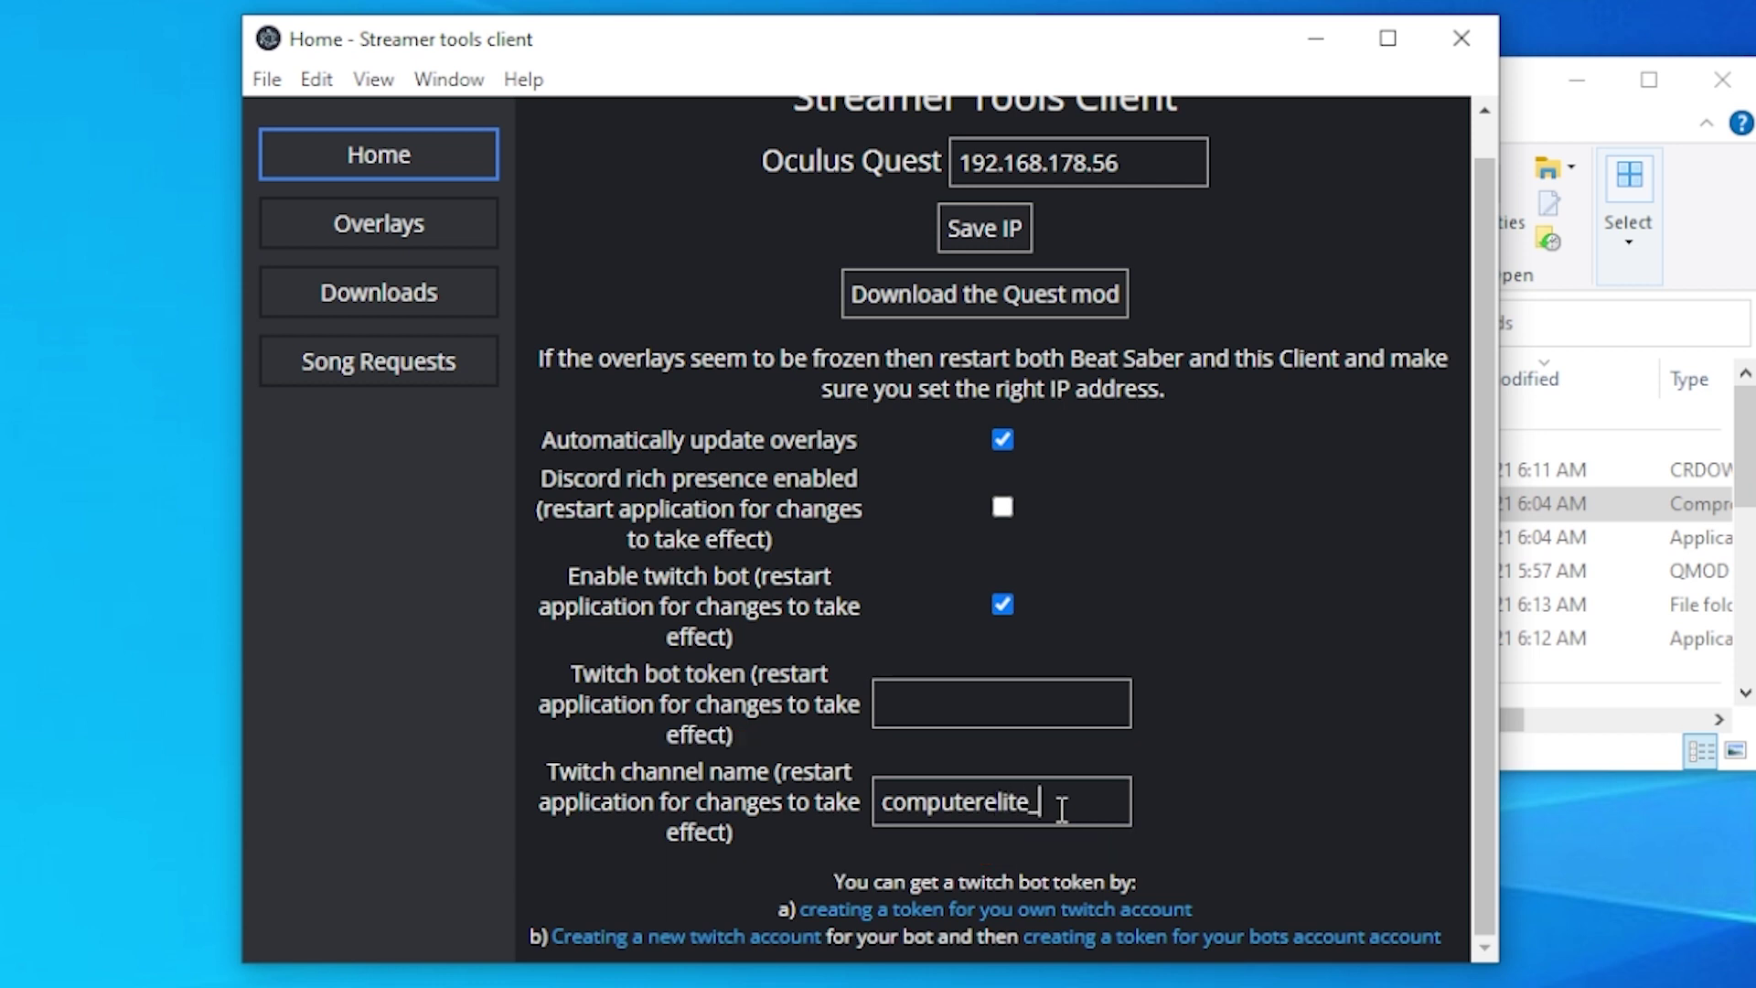
left_click(1033, 918)
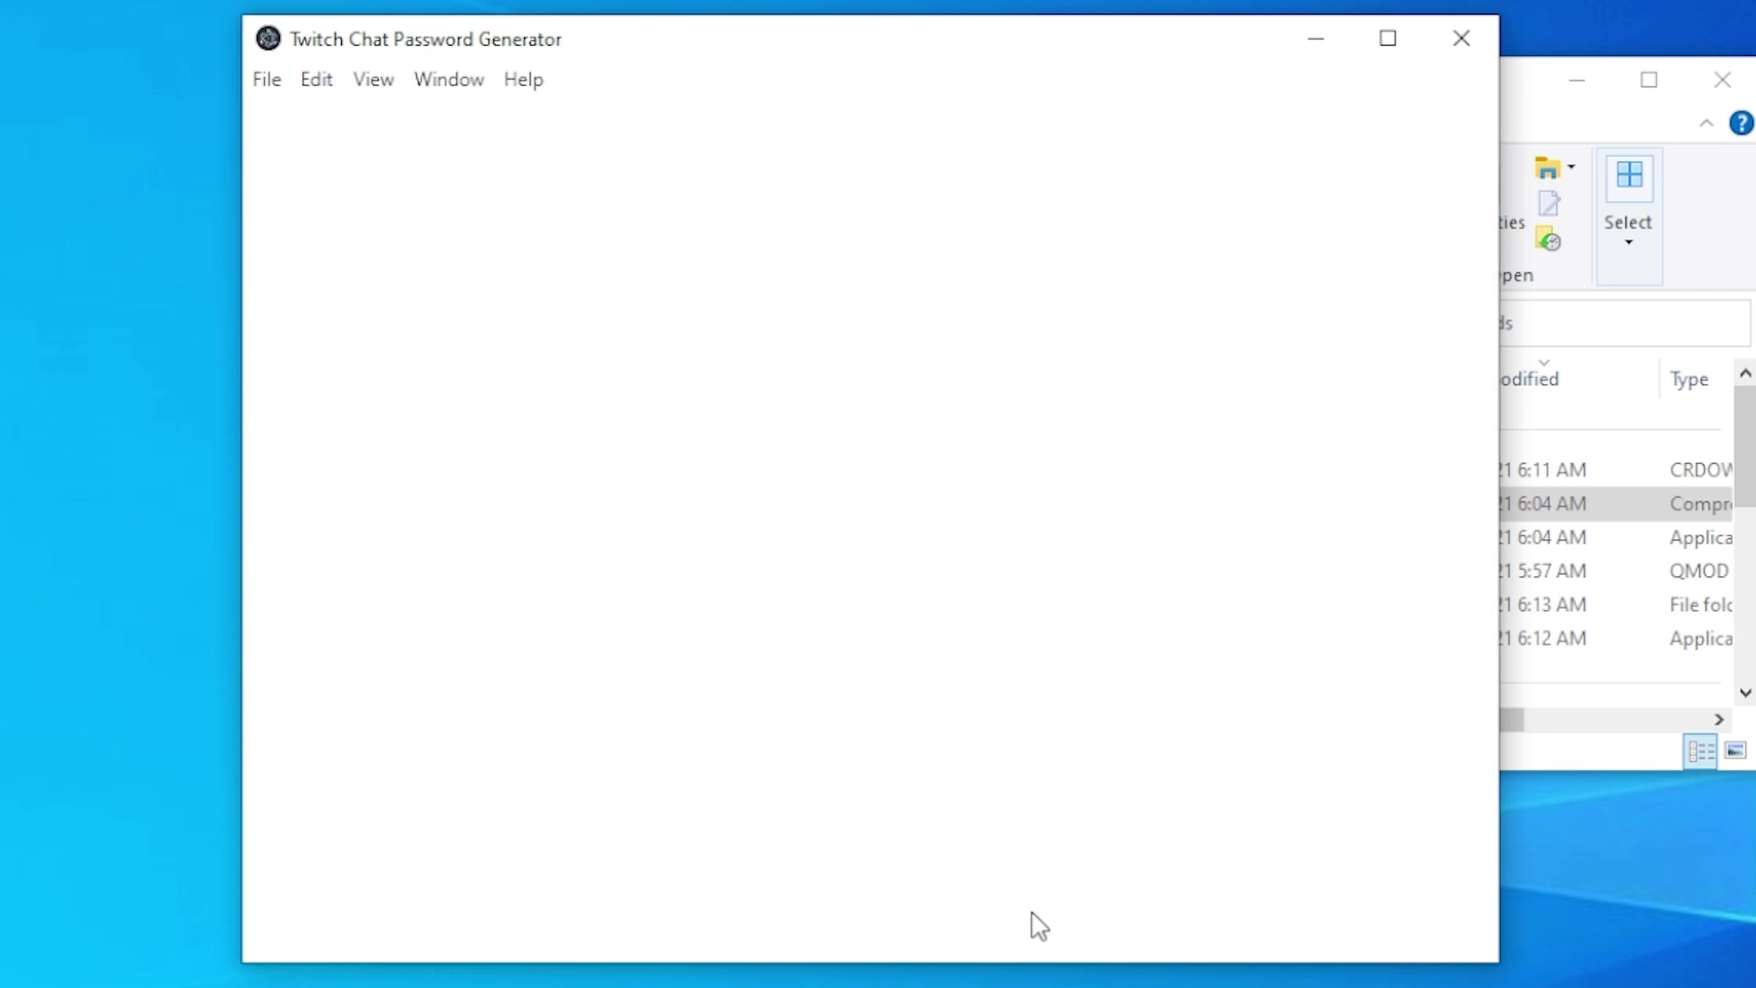
left_click(831, 764)
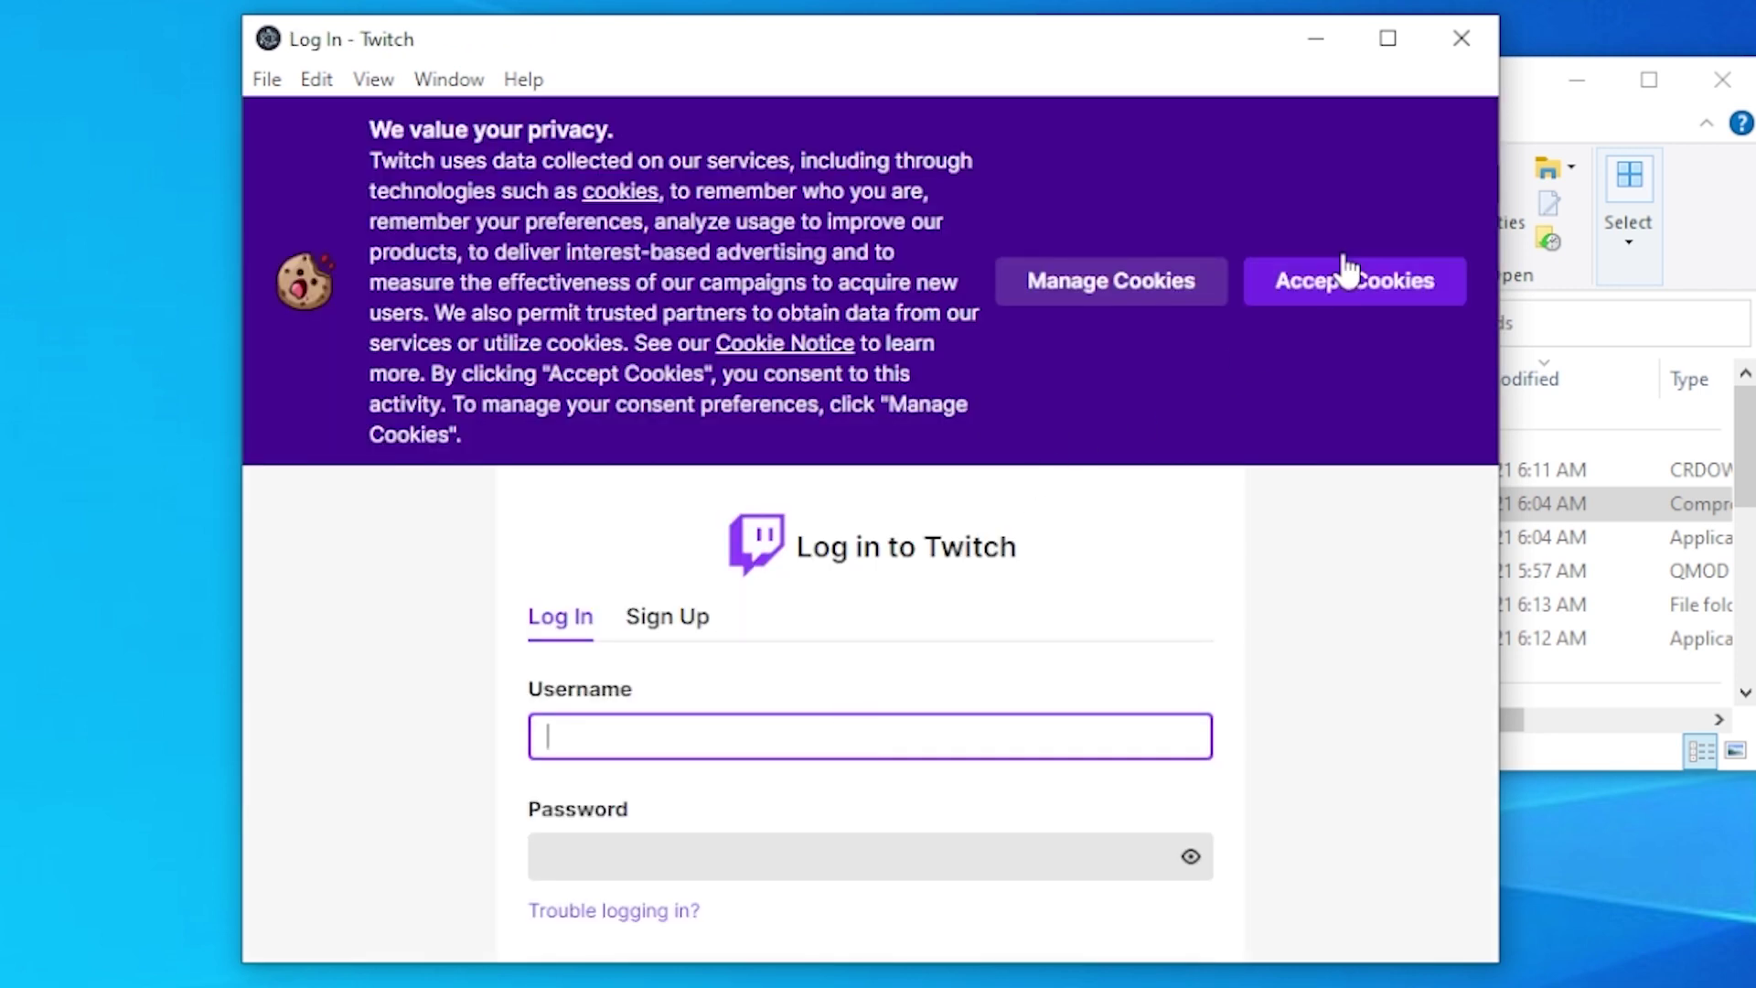
left_click(1360, 286)
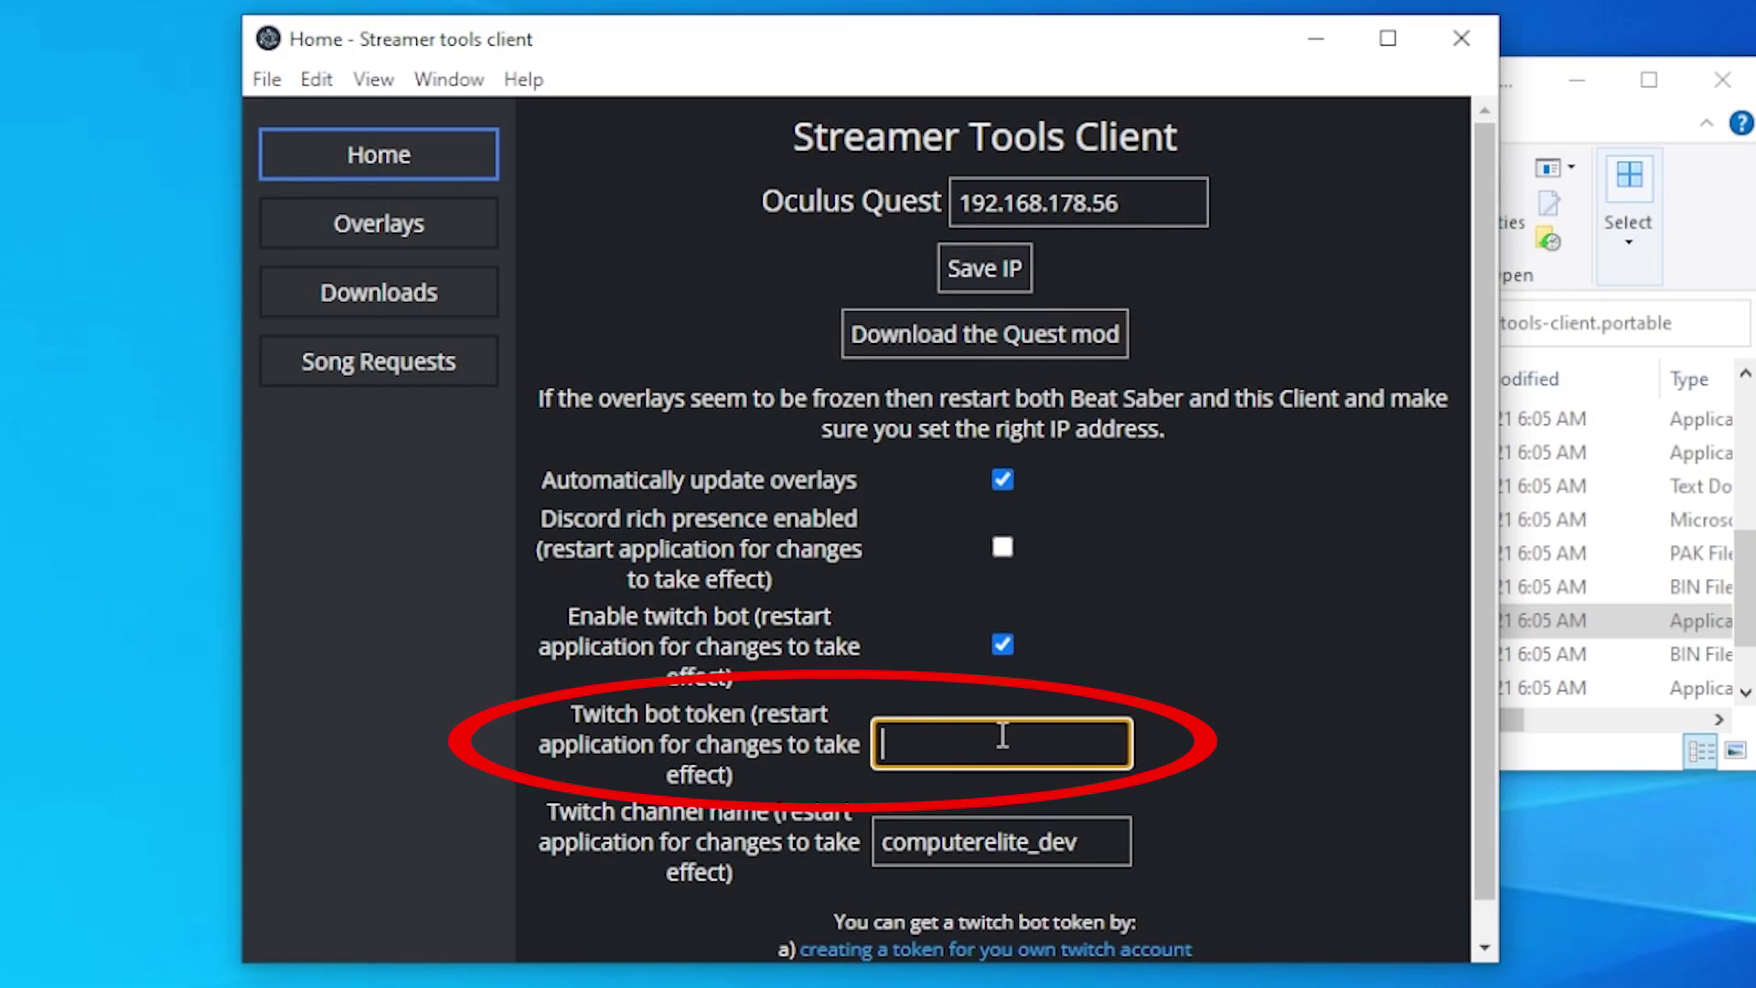
Paste the bot token and send '!bsr abcd' in Twitch chat to request uma - Keep it up.
key("ctrl+v")
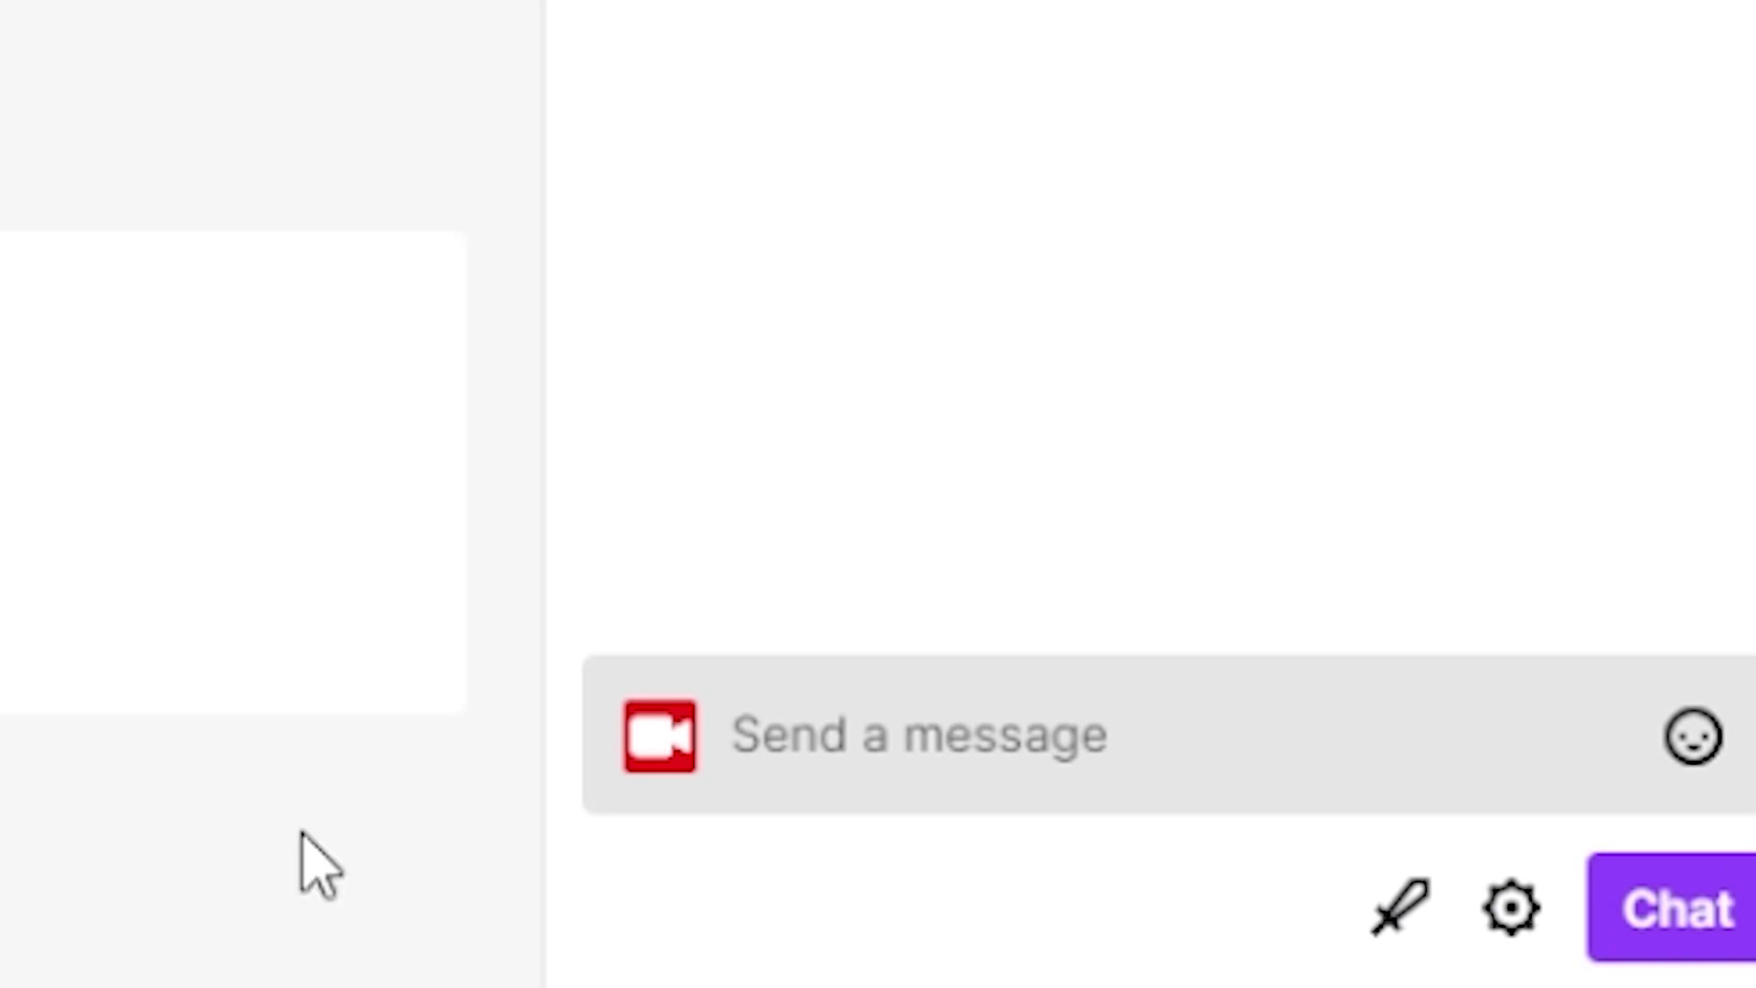
left_click(858, 718)
type("!bsr abcd")
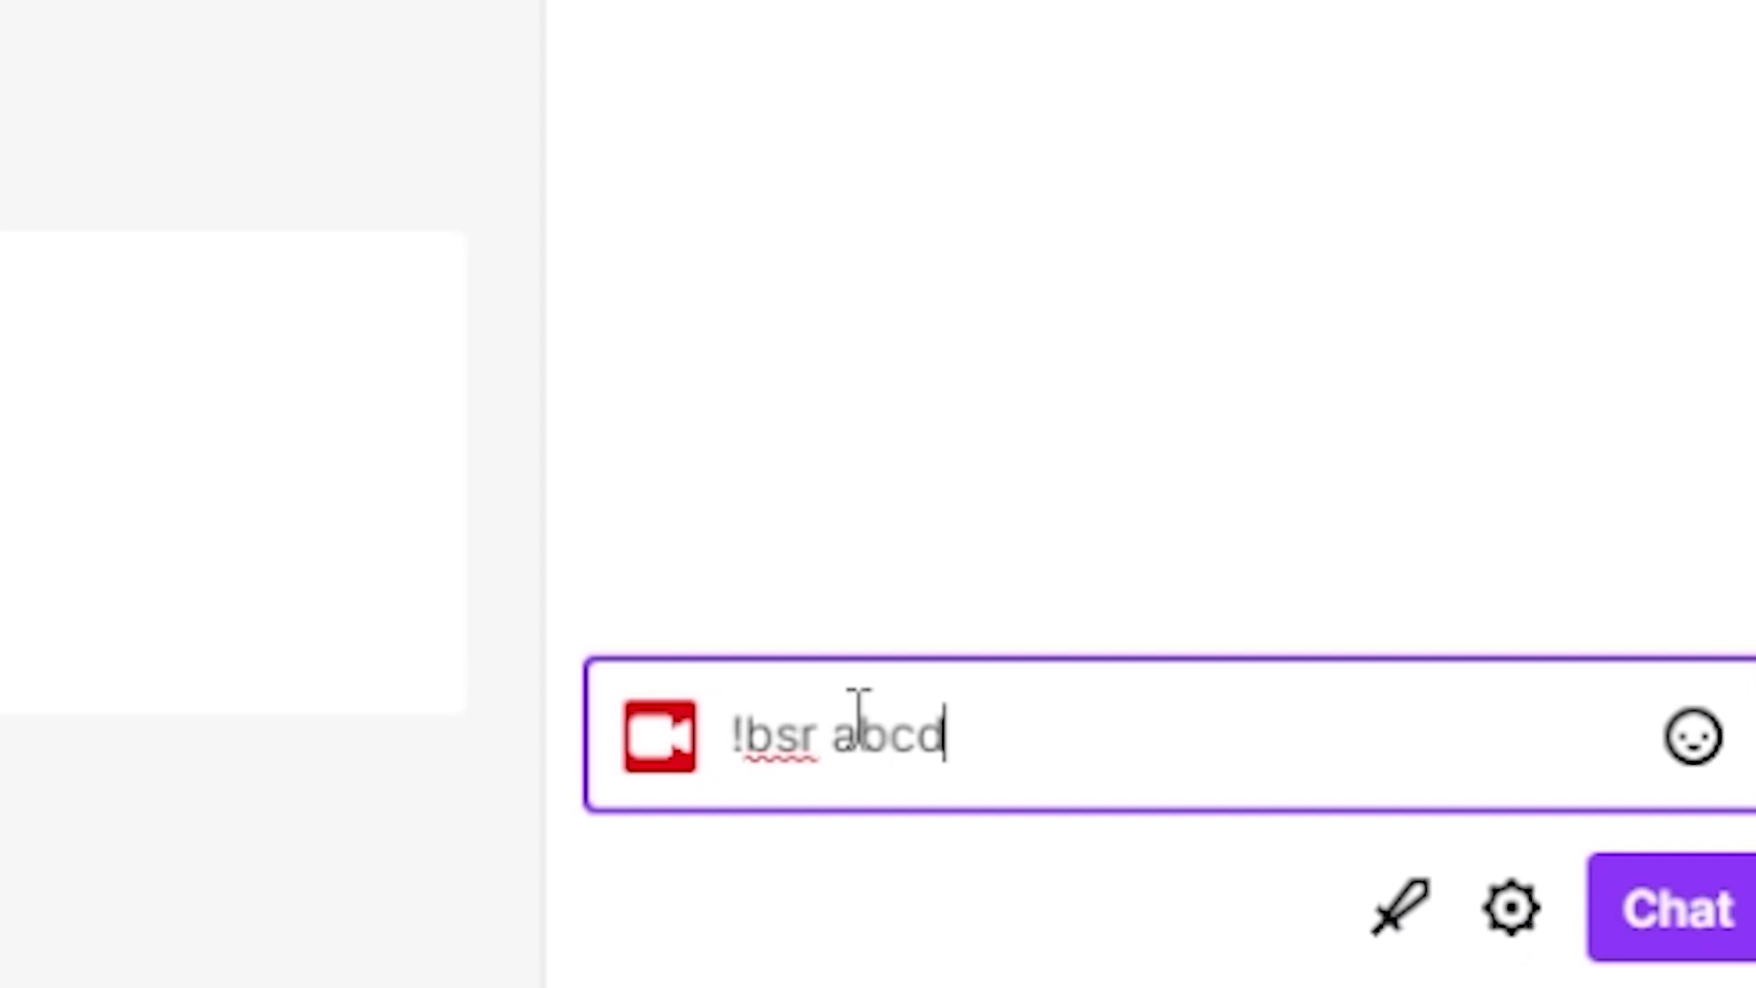
key("Return")
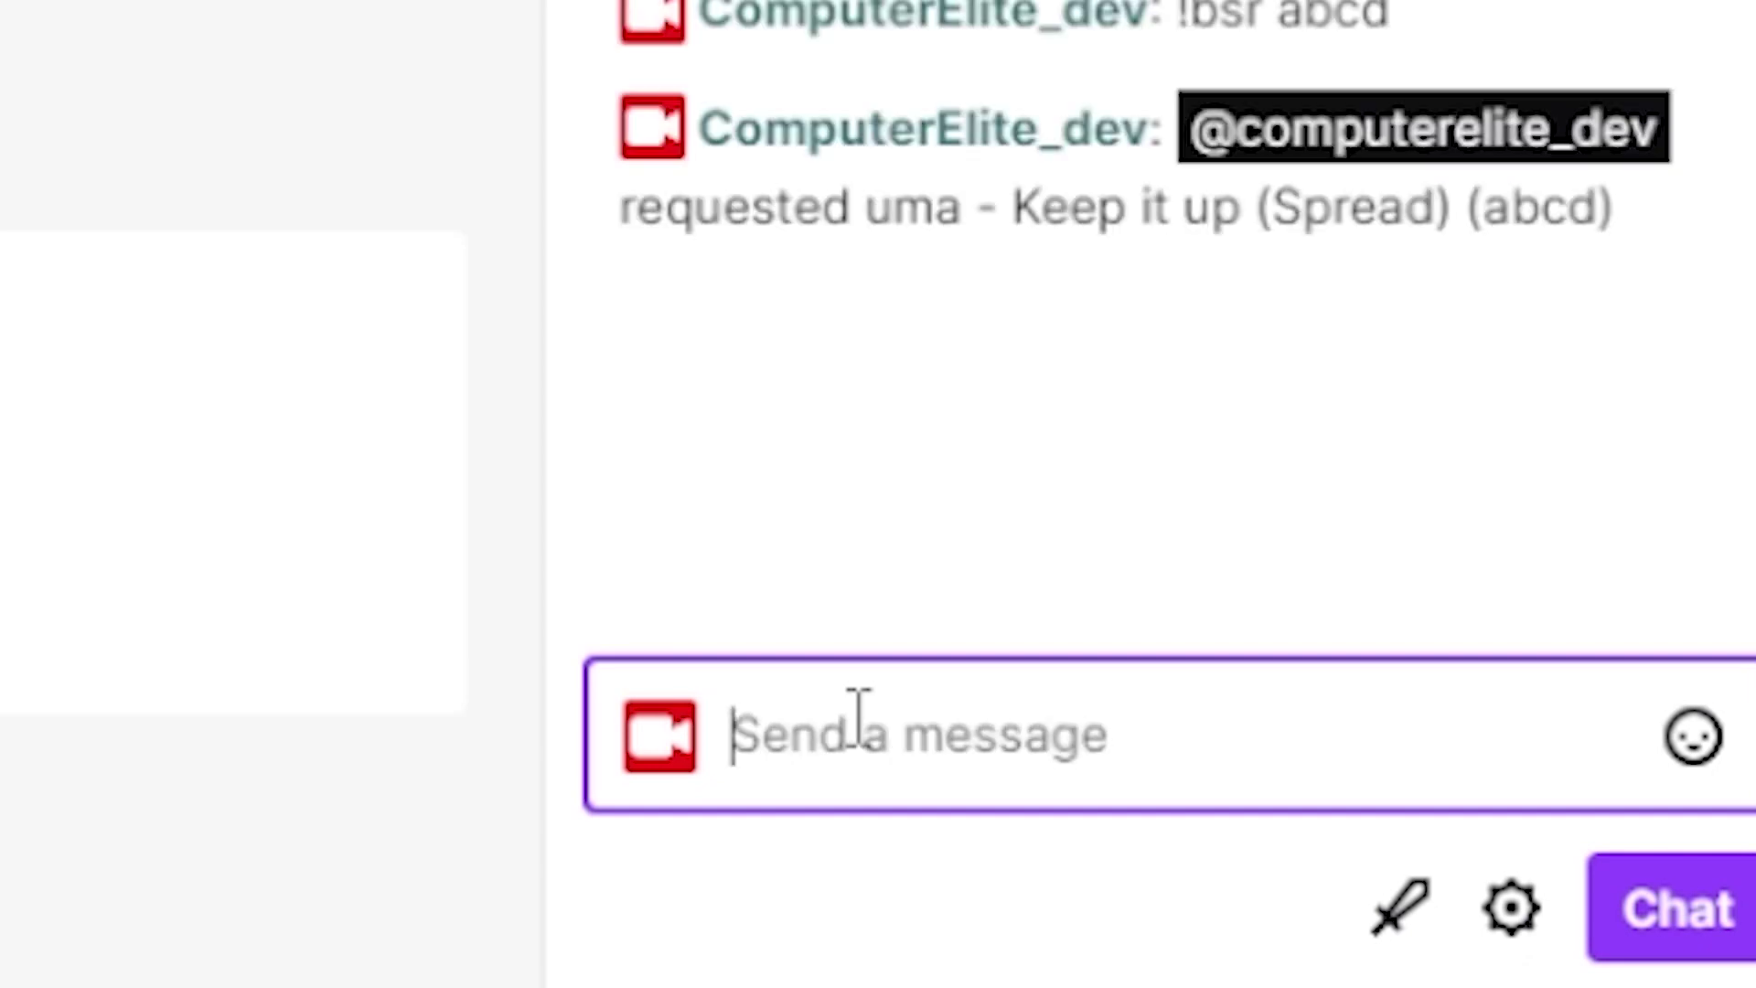
Bring back the Song Requests window and move it aside to view the uma - Keep it up (Spread) request.
key("alt+Tab")
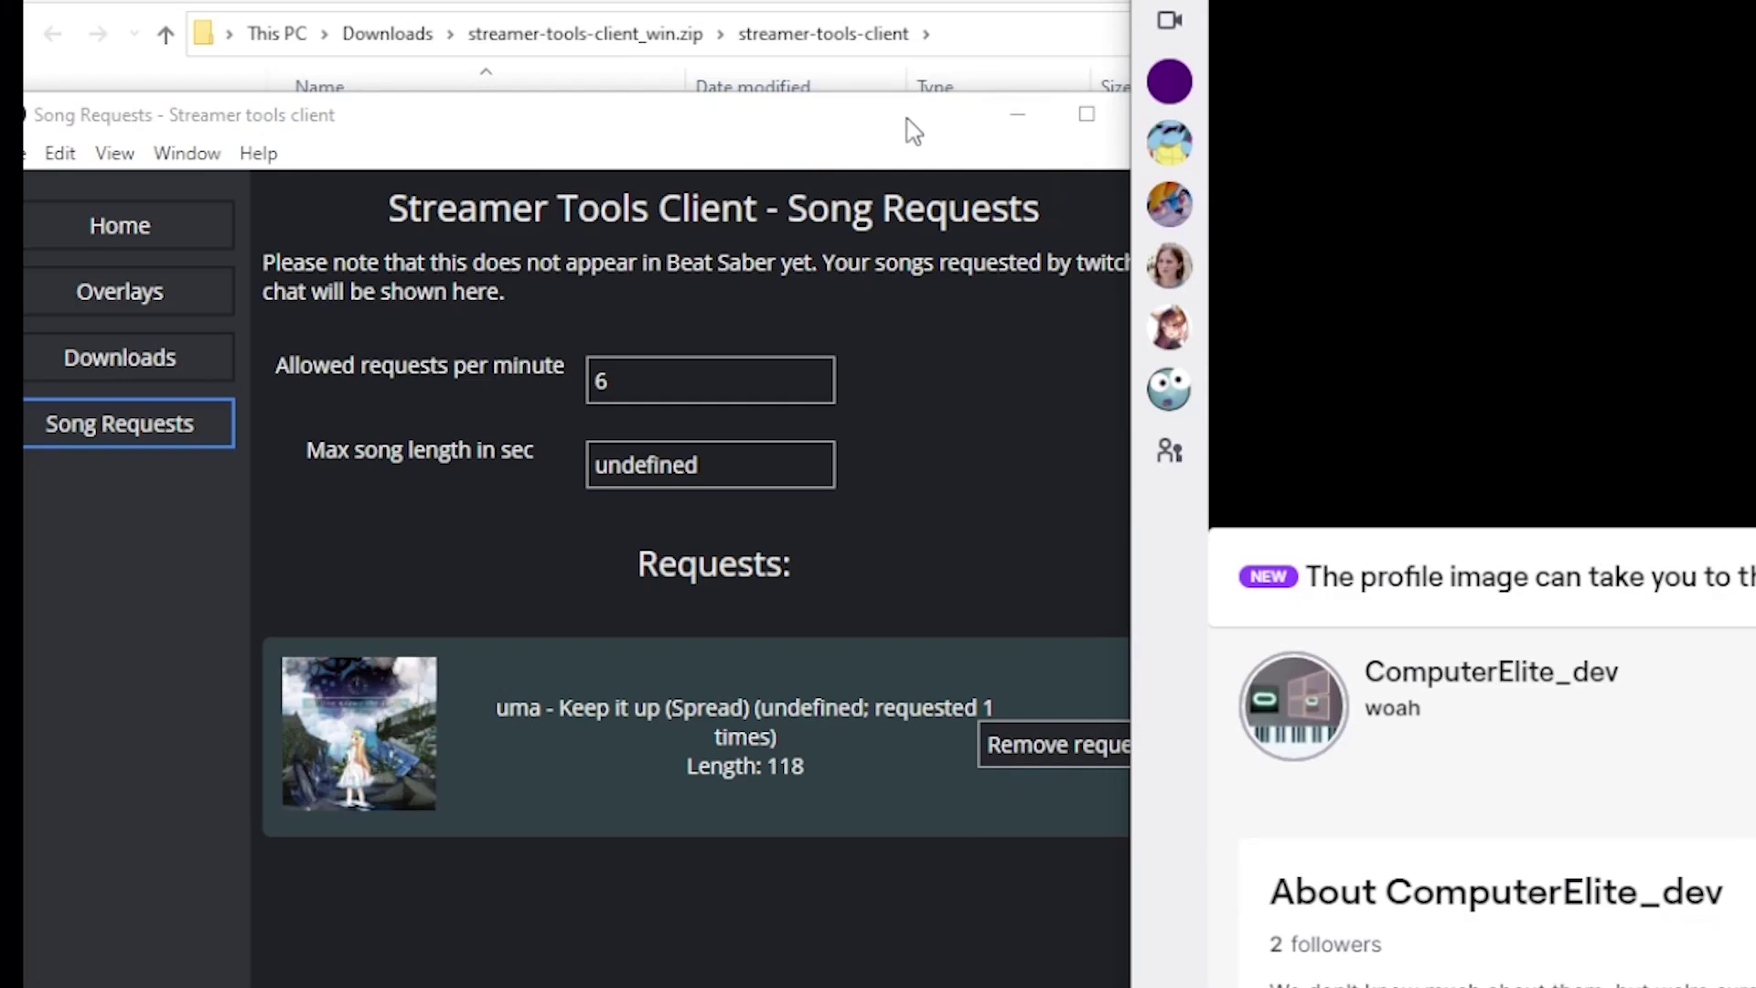
left_click_drag(931, 112, 1054, 0)
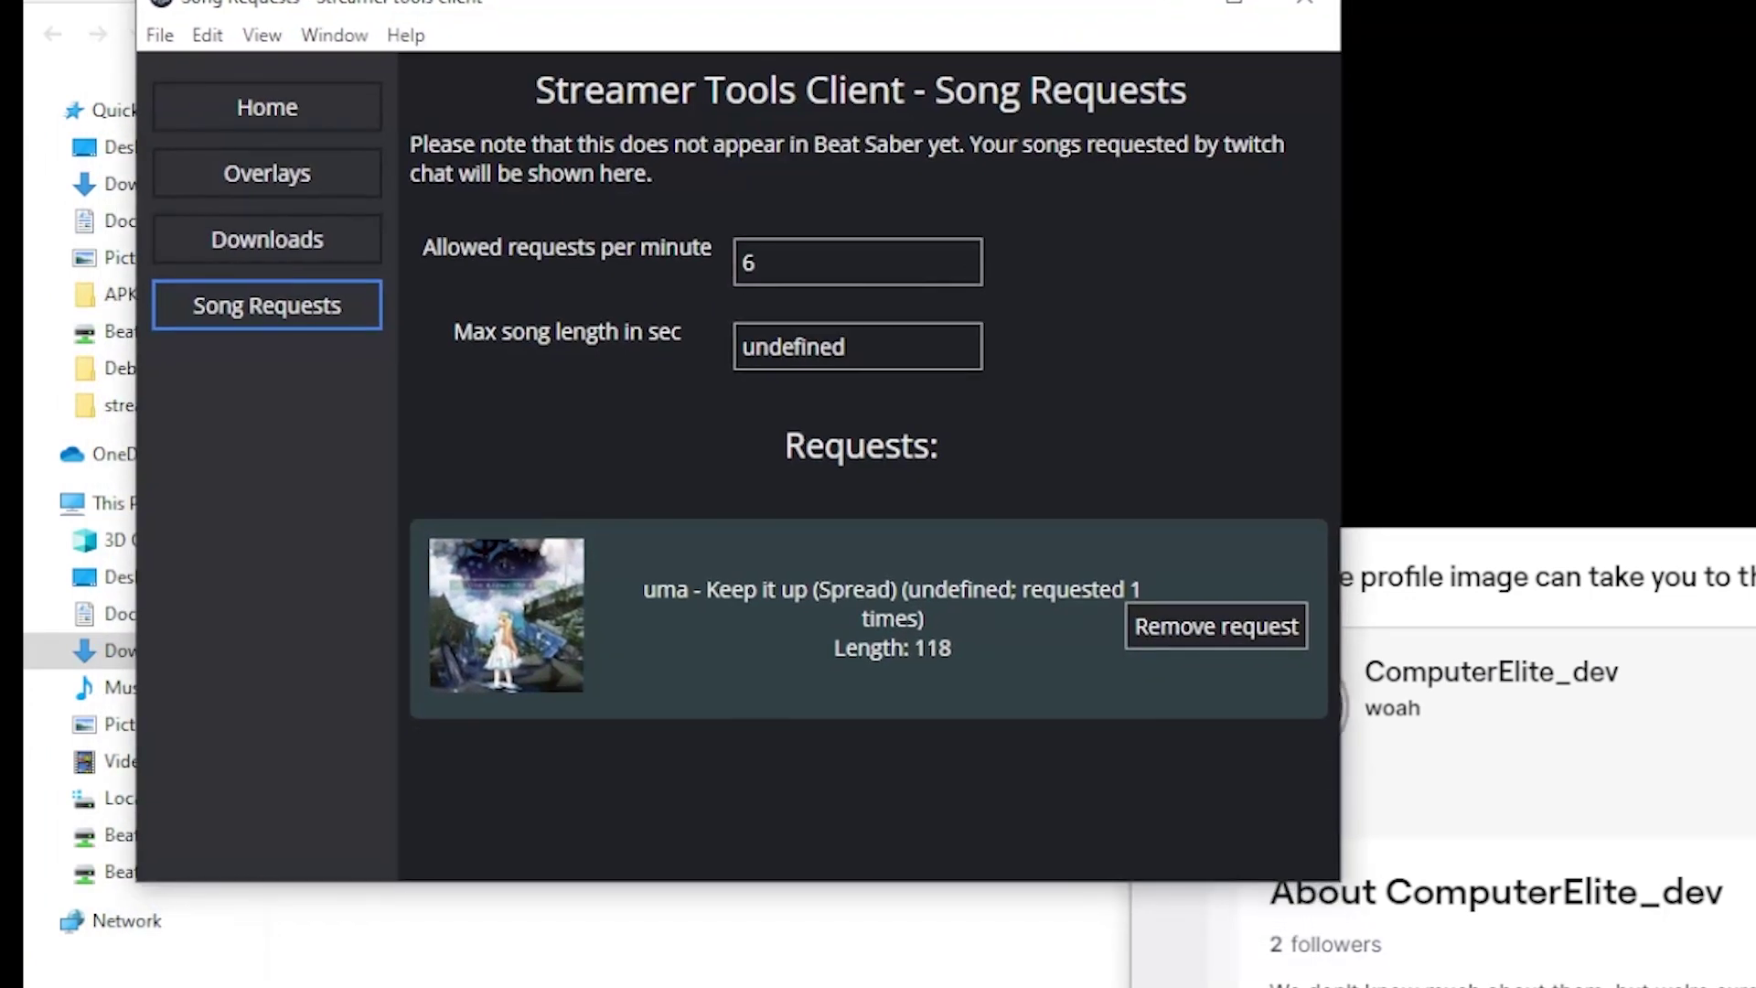